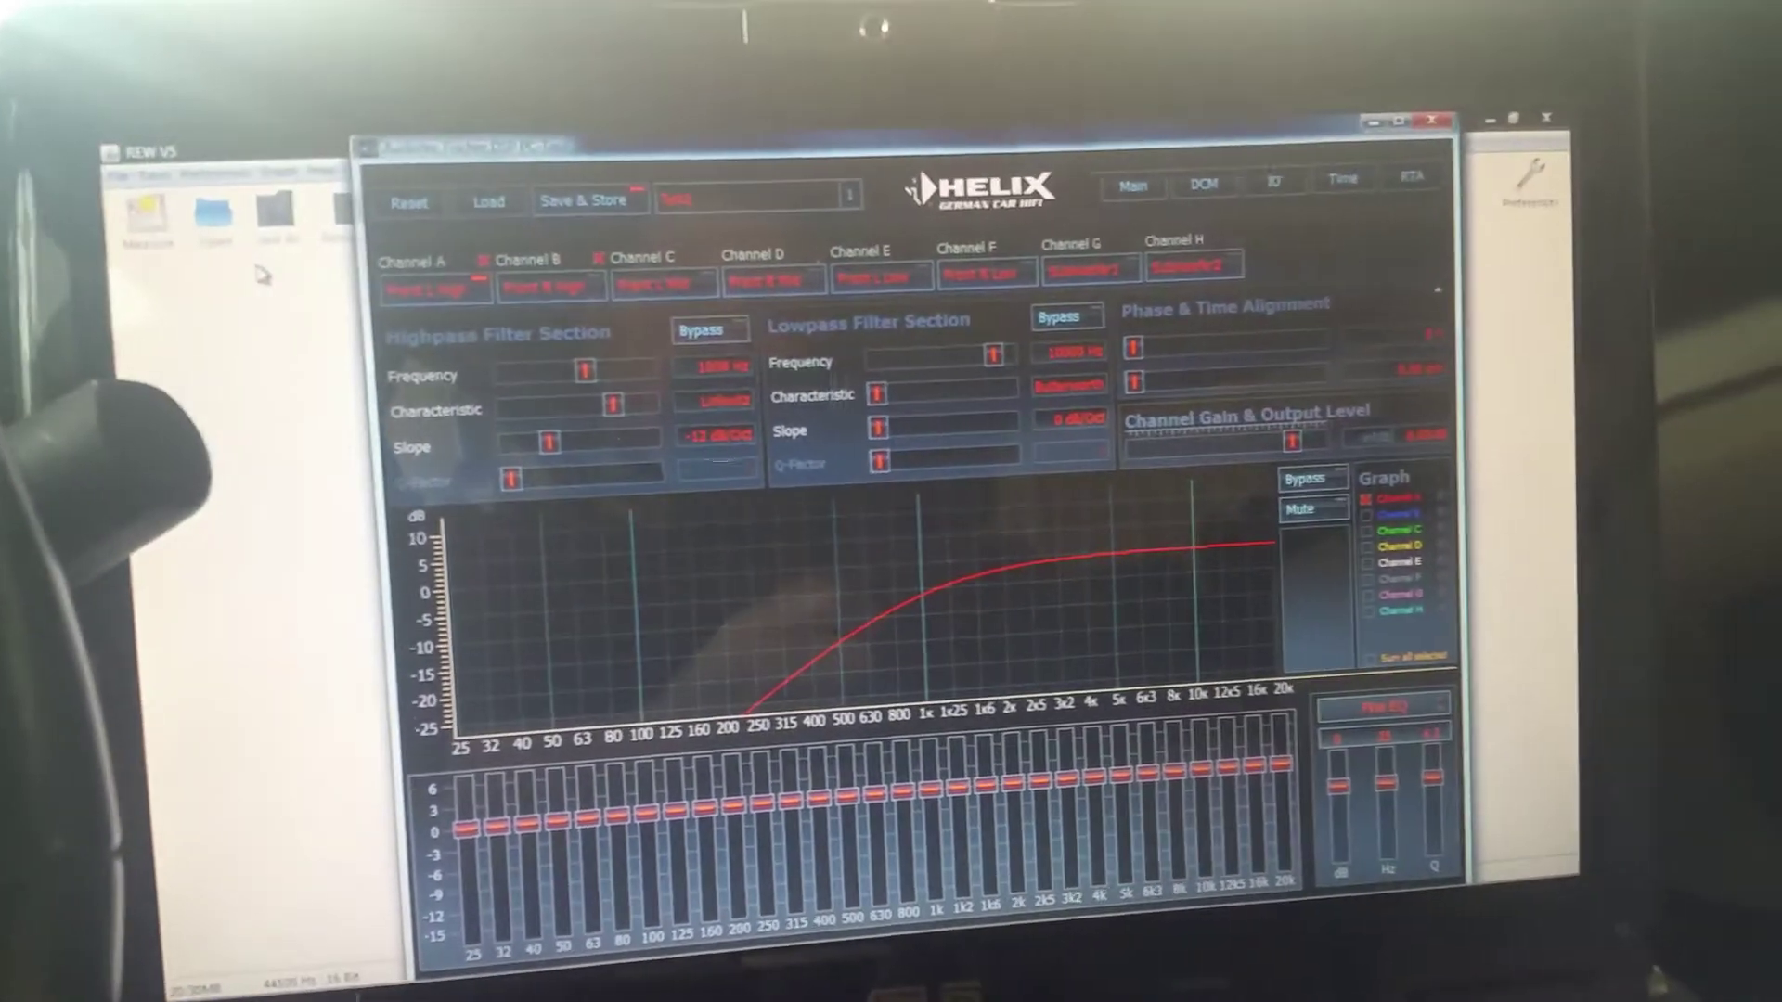
Bring the REW V5 window to the foreground over the DSP tool.
key(alt+Tab)
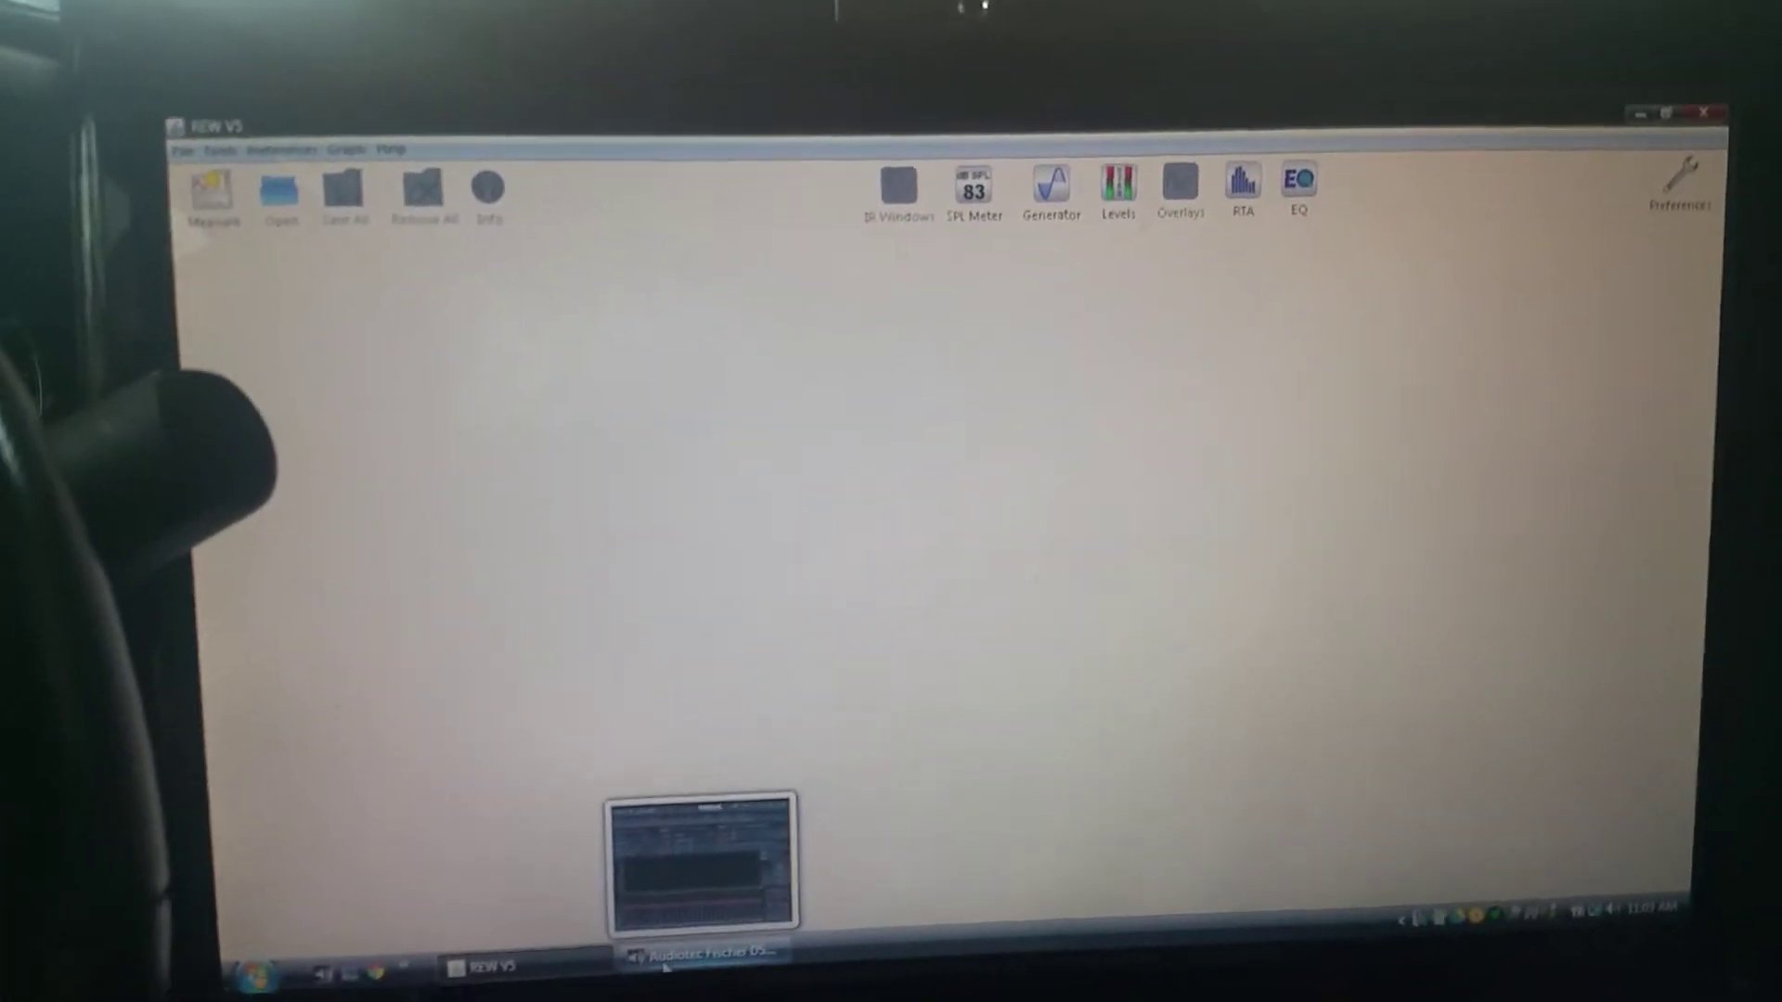
Restore the HELIX DSP tool showing Front L High's 1008 Hz Linkwitz highpass.
click(690, 899)
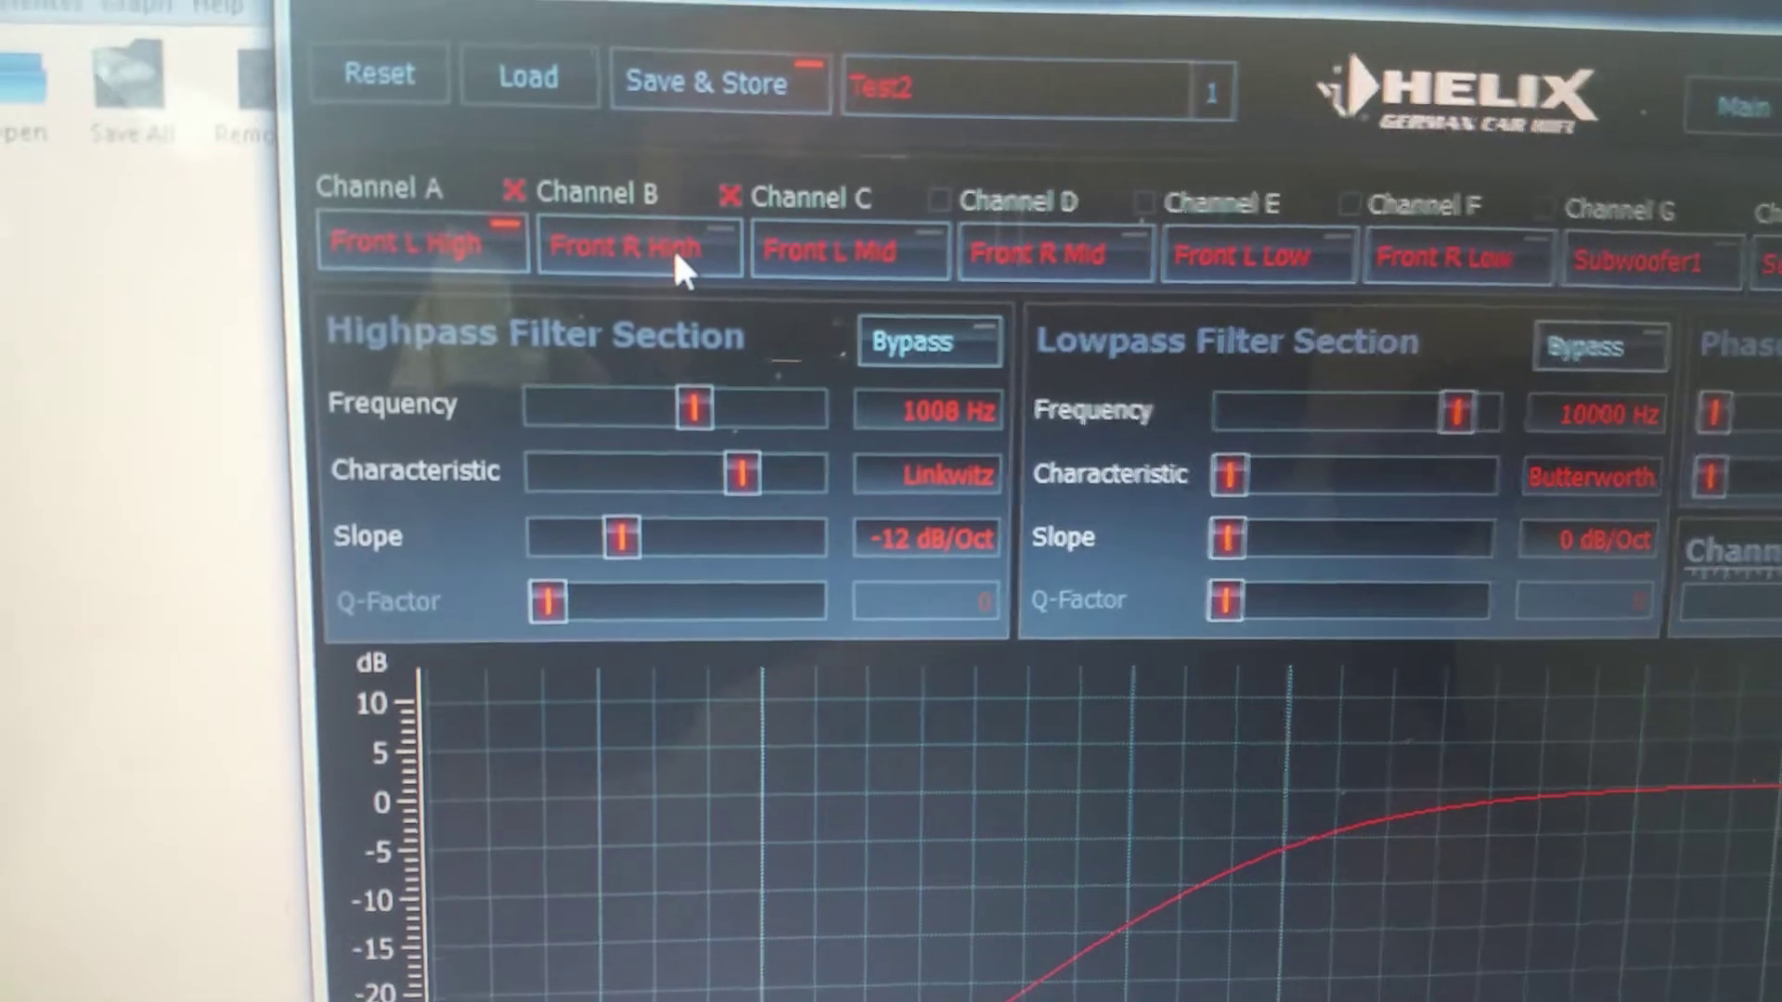
click(654, 227)
click(922, 313)
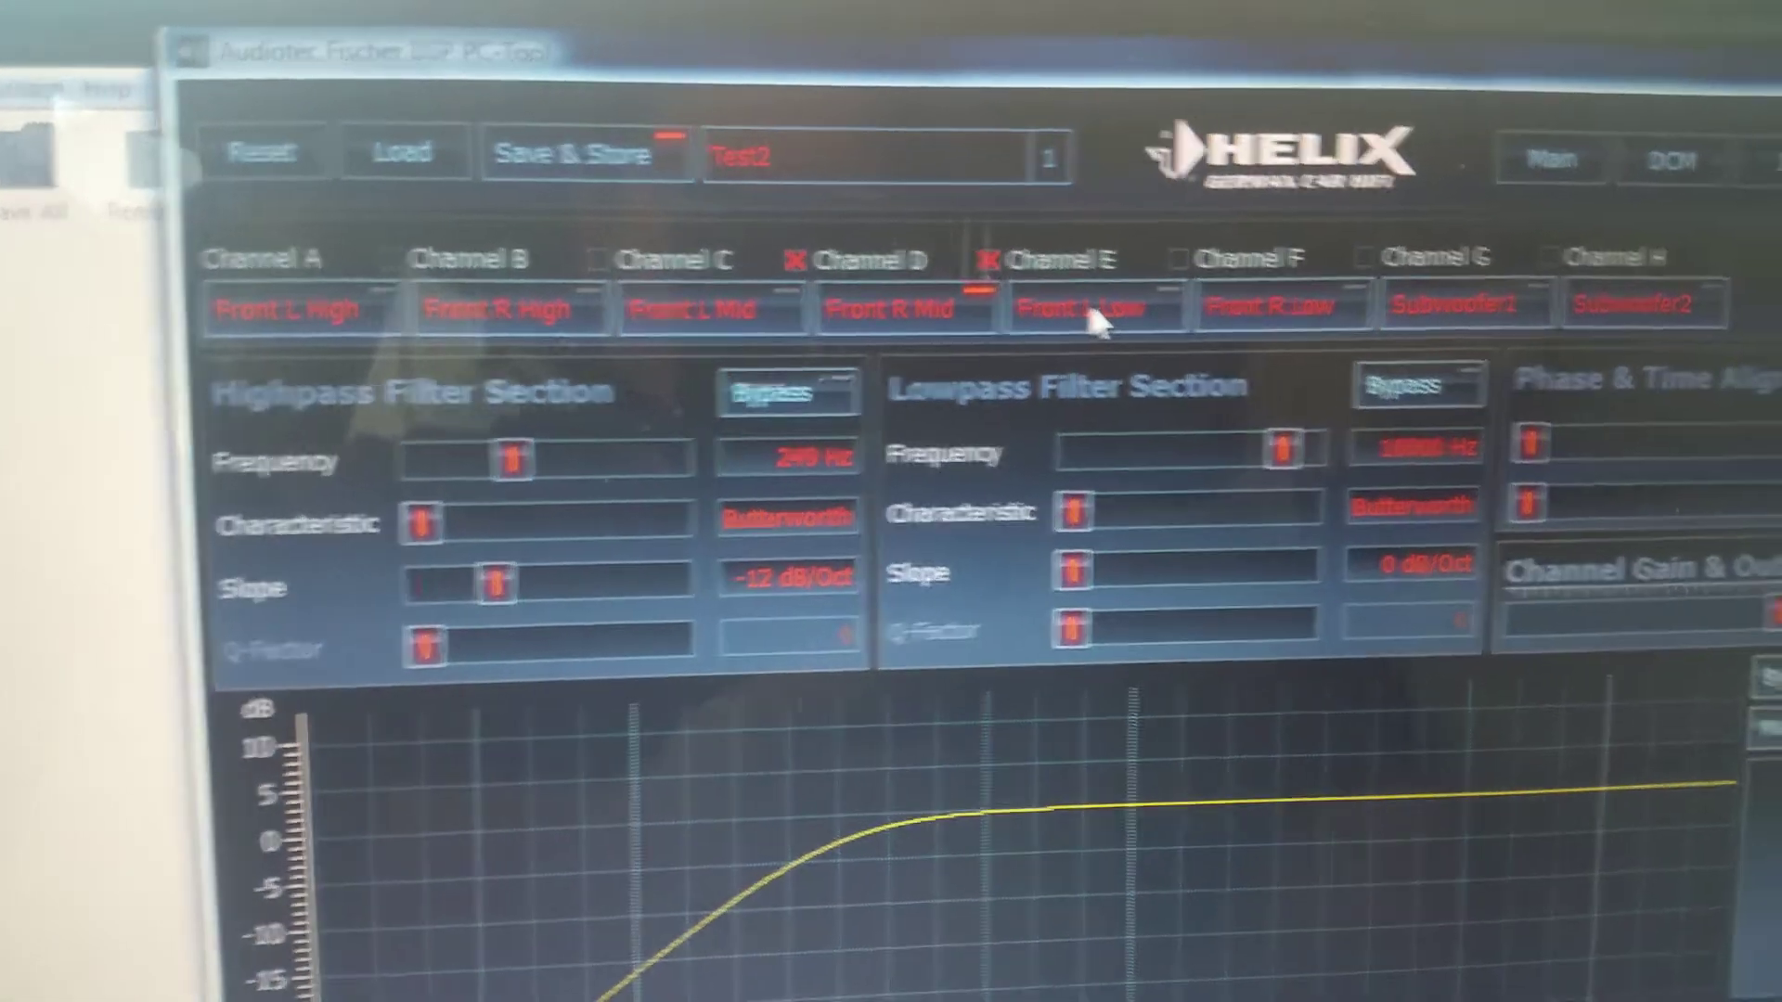
click(1113, 309)
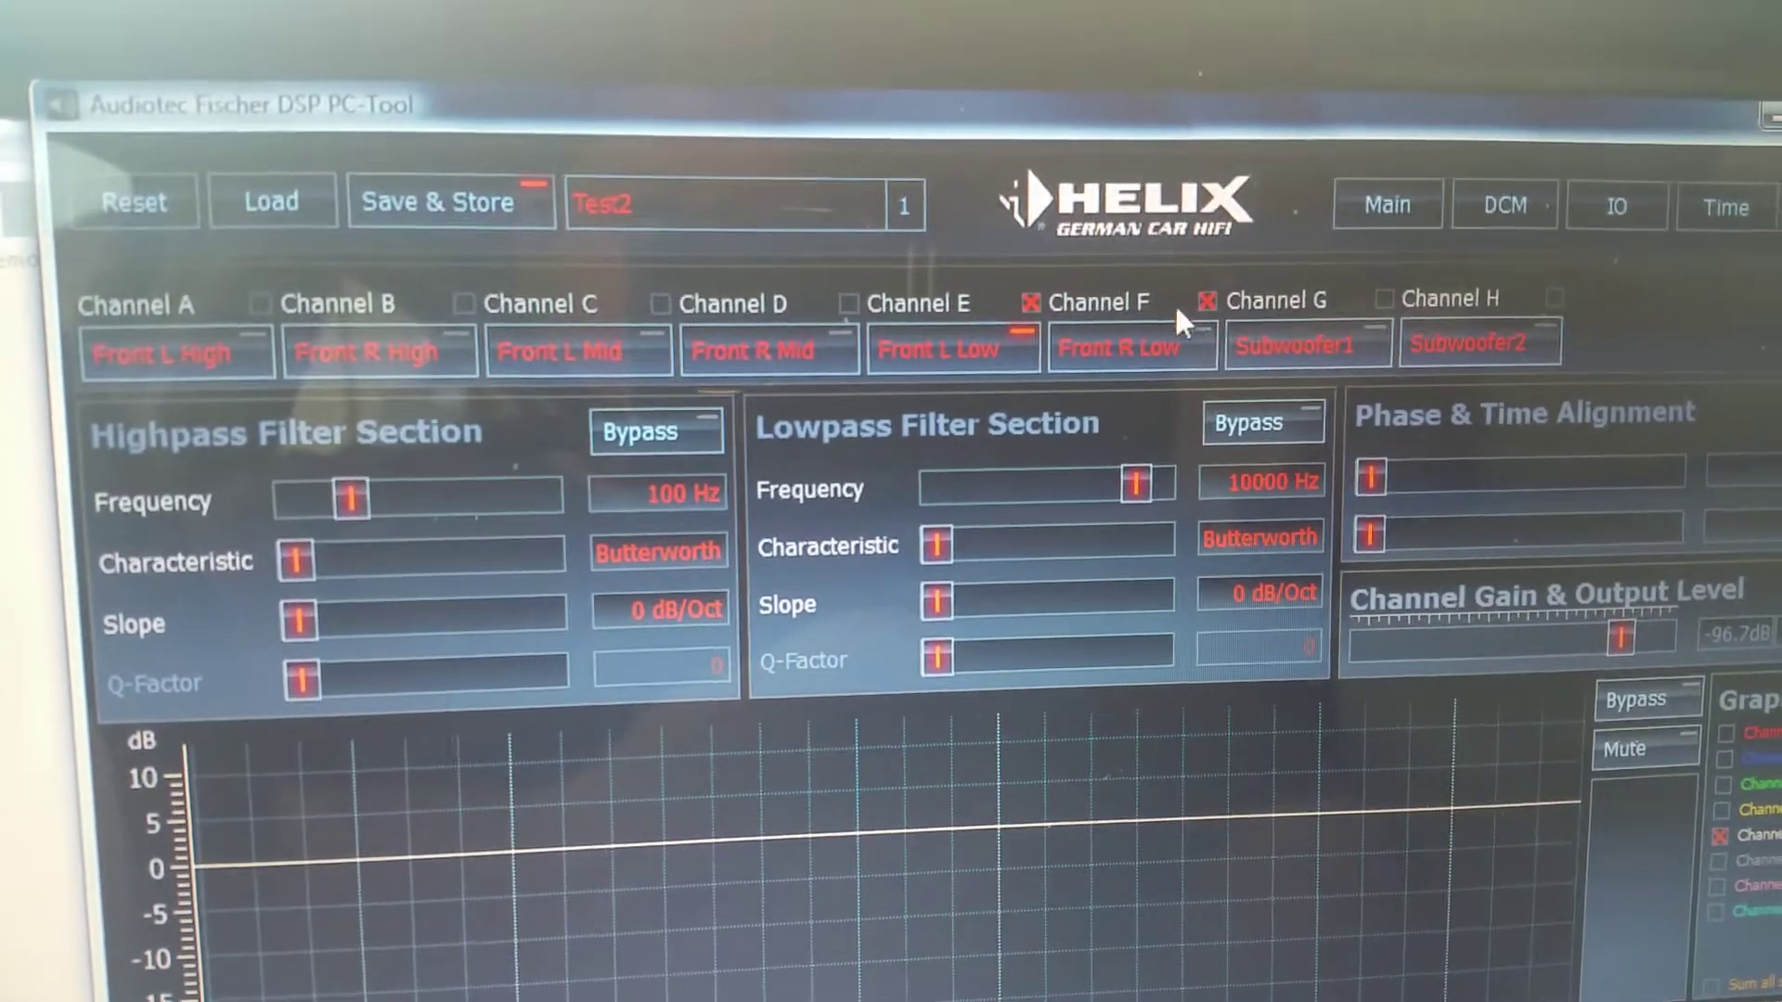
click(1246, 315)
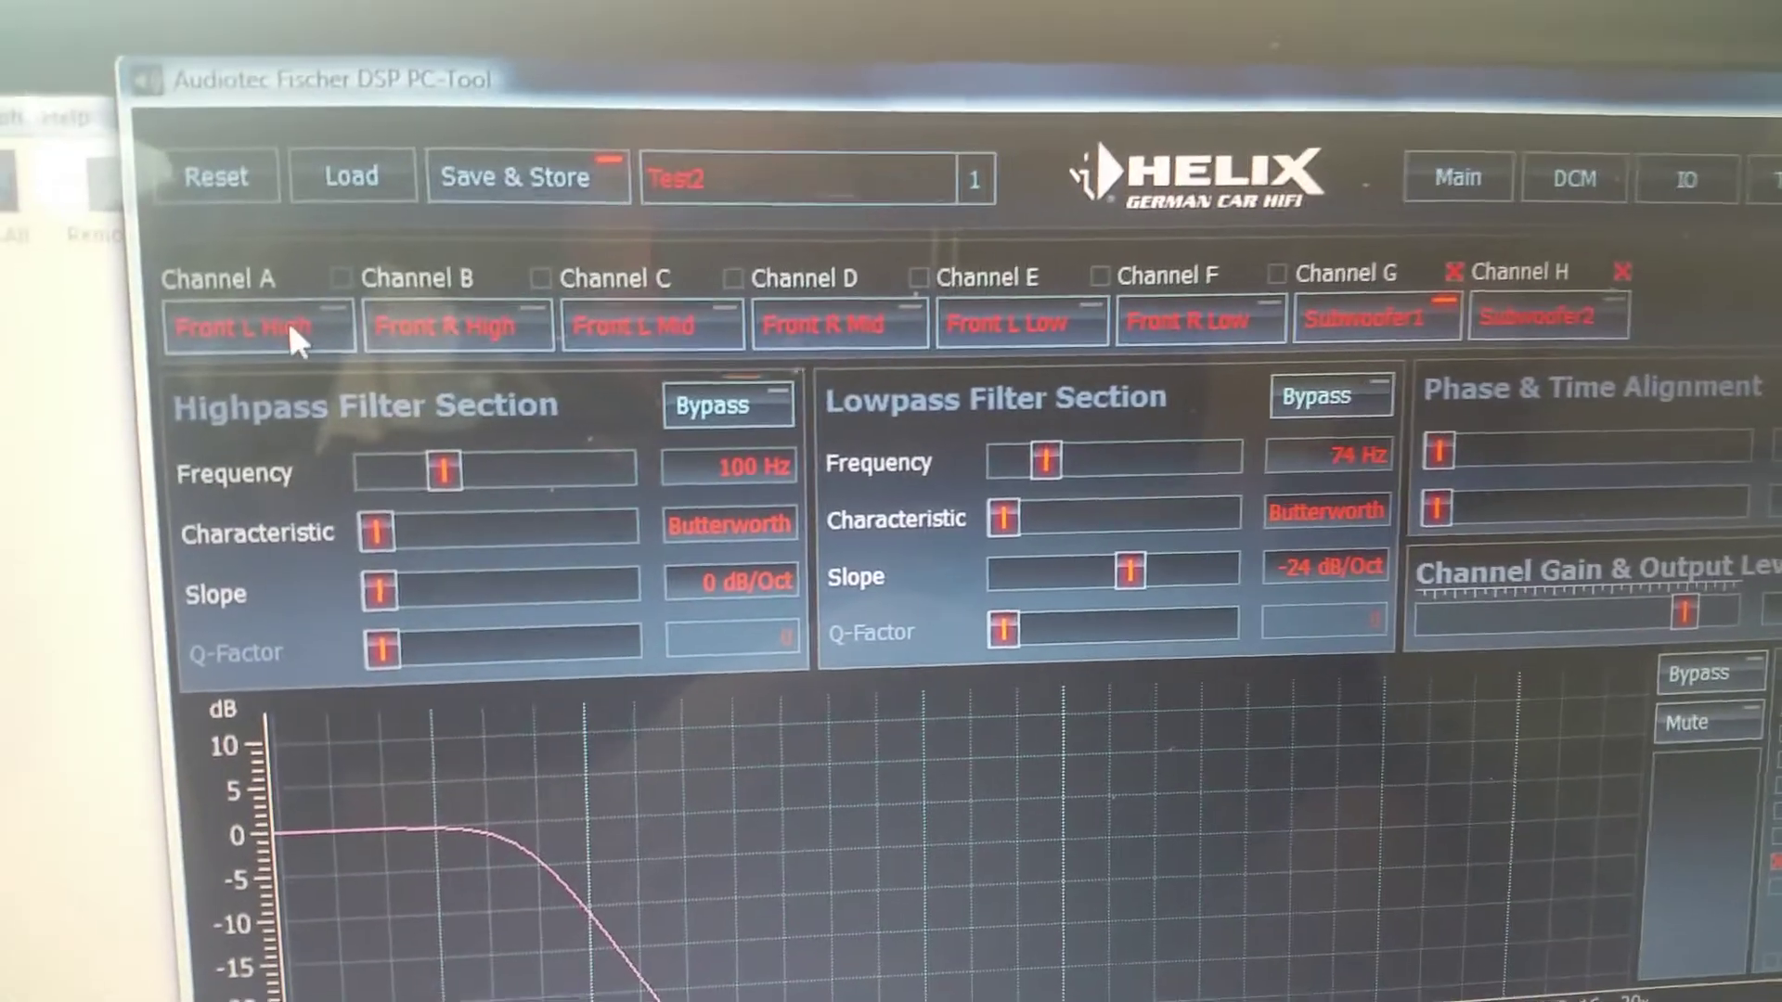
click(188, 387)
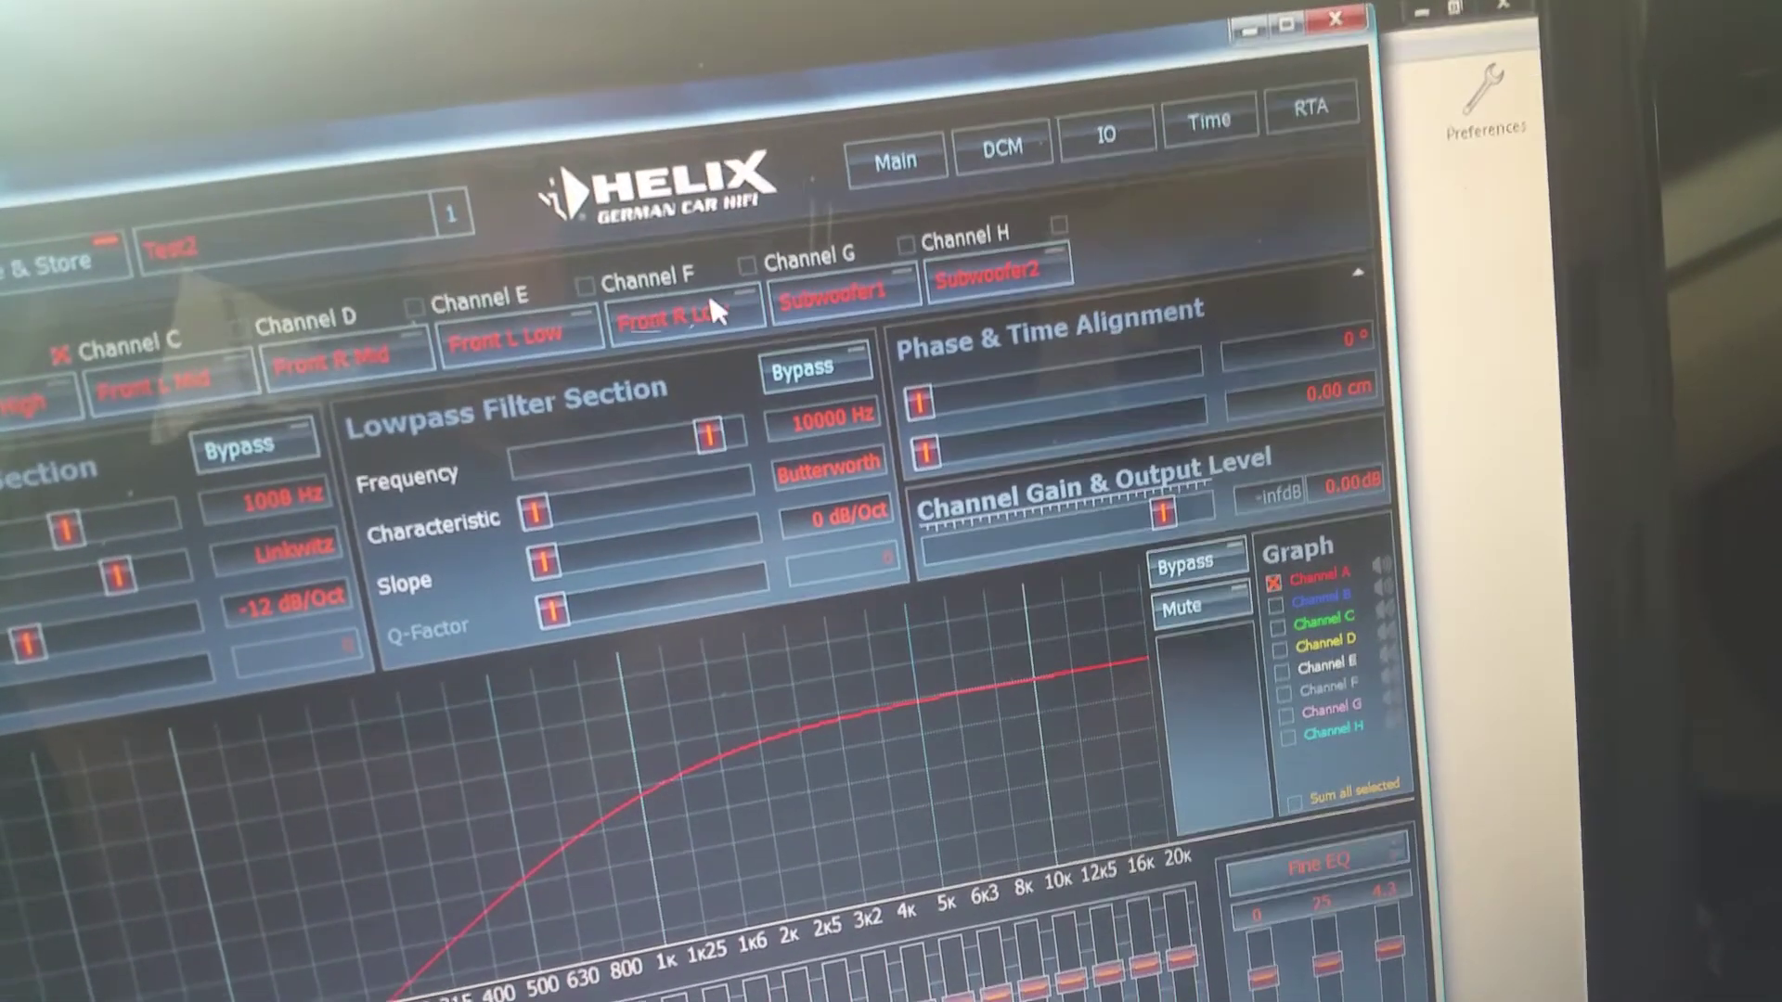
Select Channel B, Front R High, showing its 1008 Hz Linkwitz highpass at -12 dB/Oct.
click(701, 279)
click(550, 338)
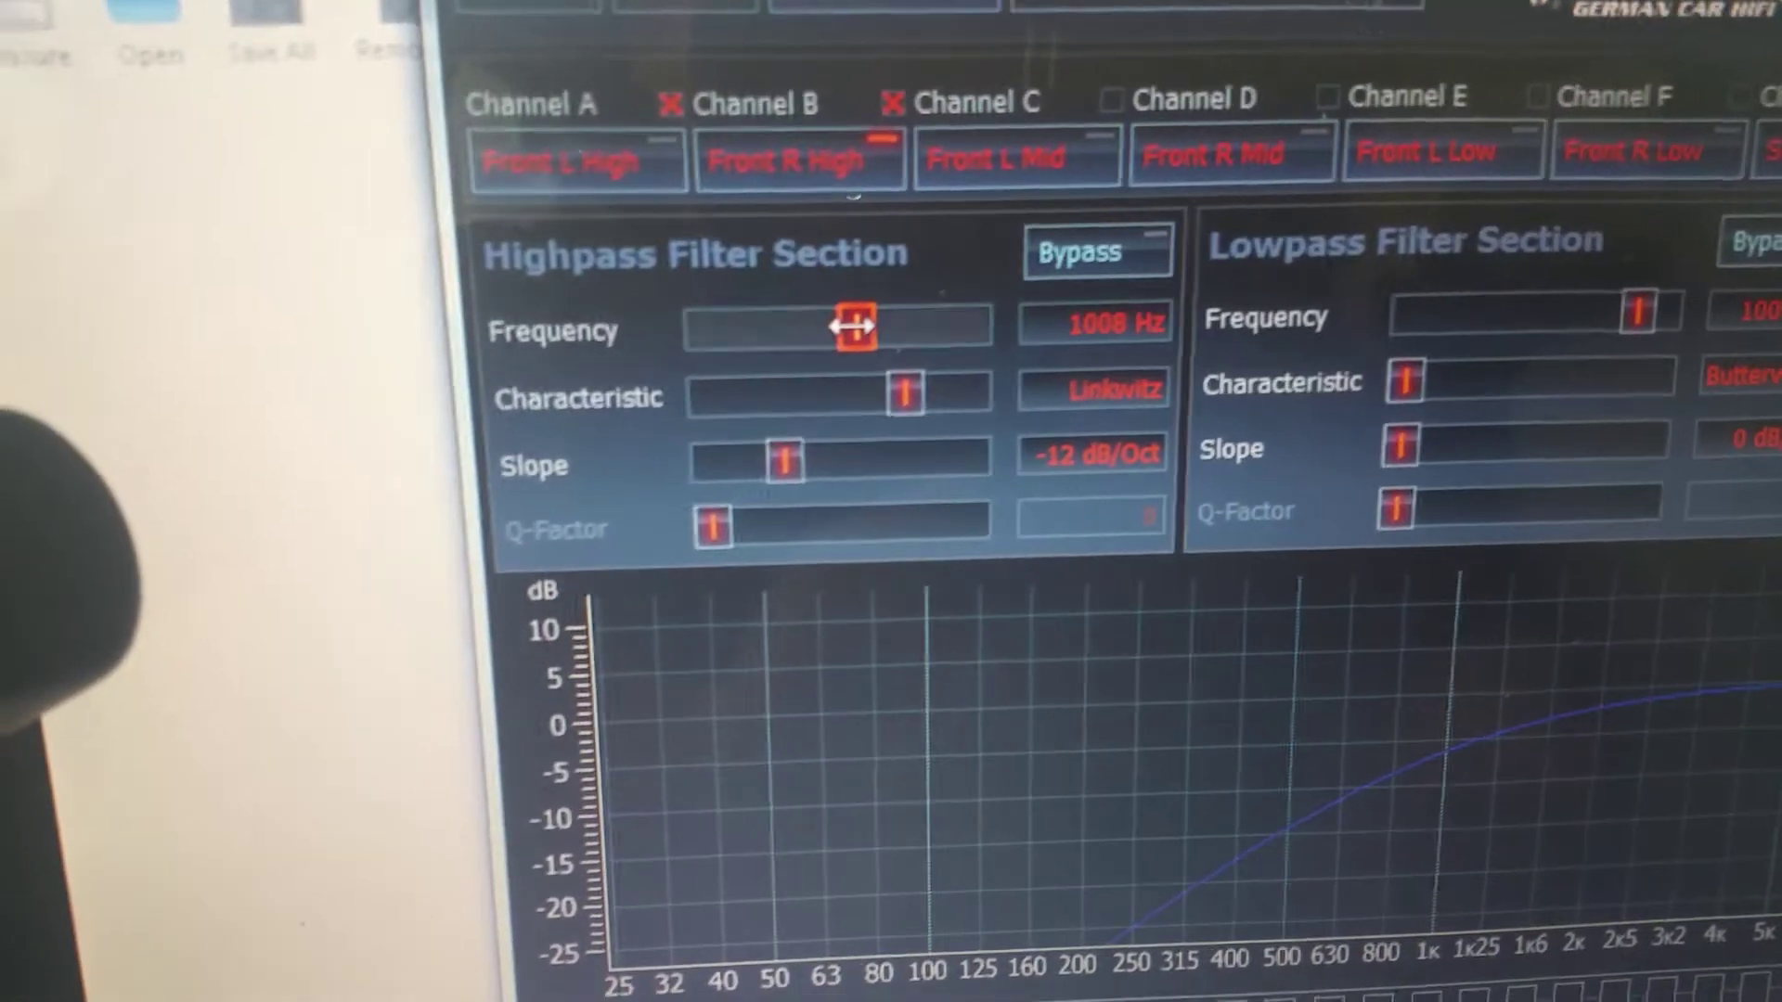
Lower the Front R High highpass frequency to 728 Hz and adjust its slope.
drag(852, 327, 830, 327)
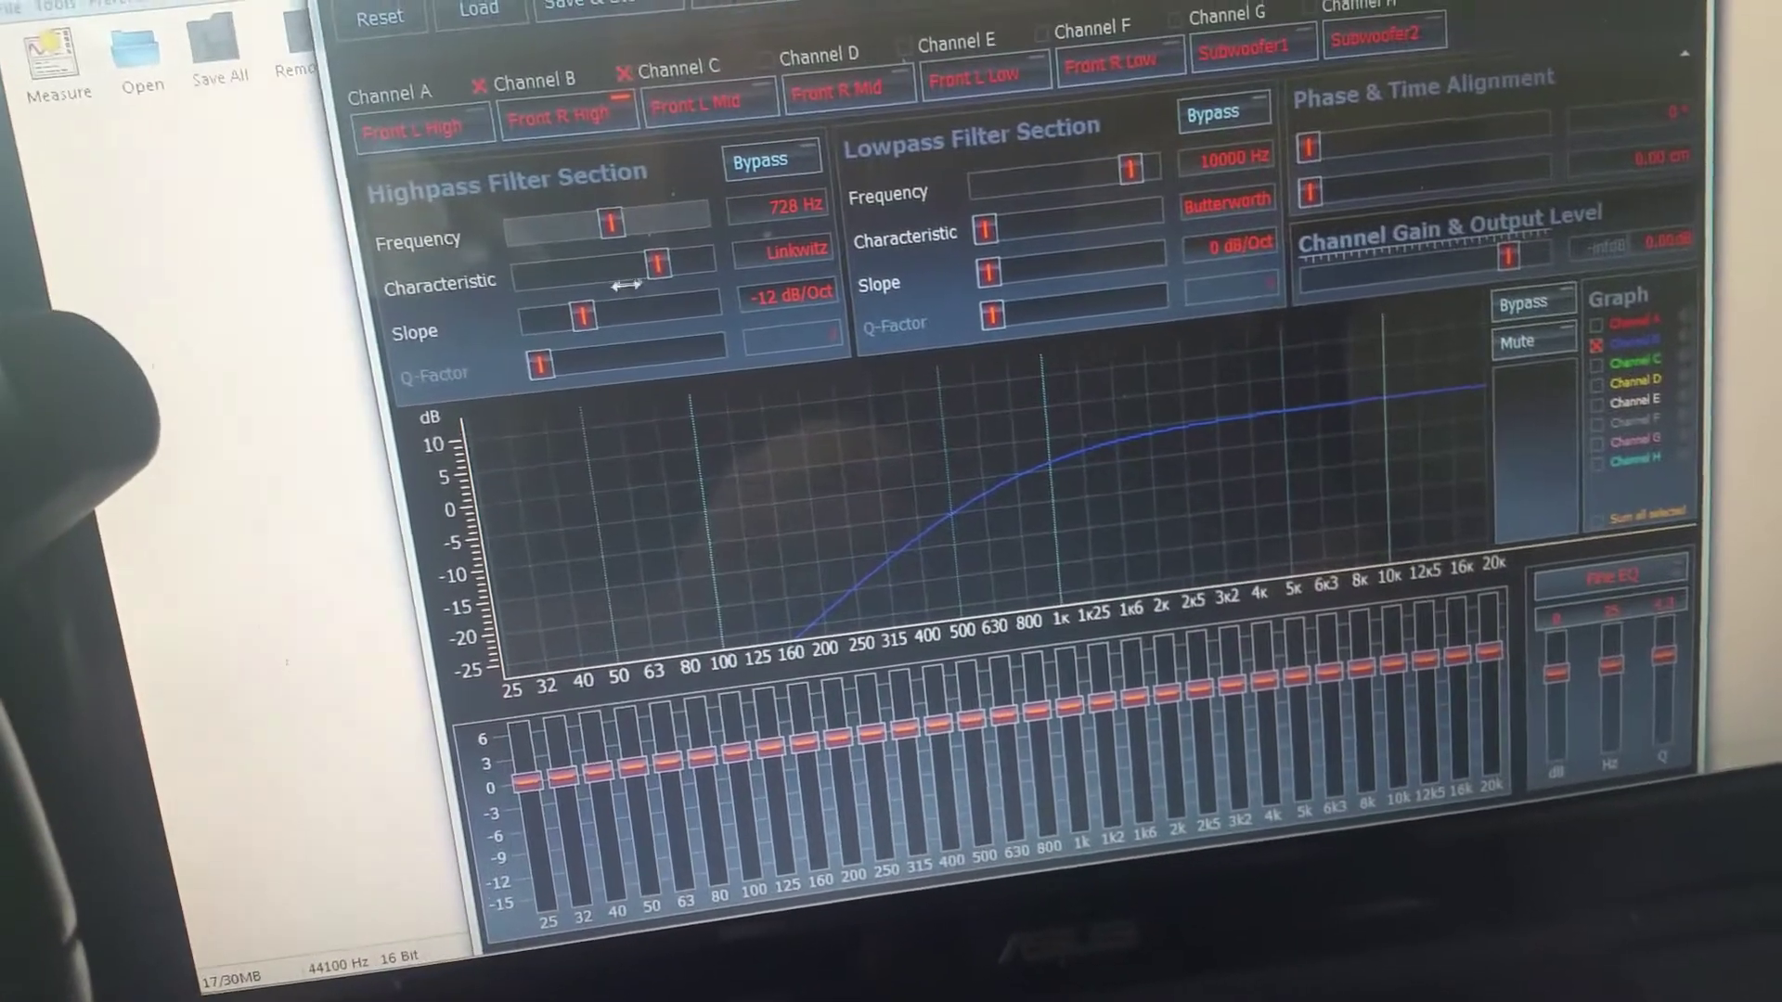
drag(577, 318, 502, 321)
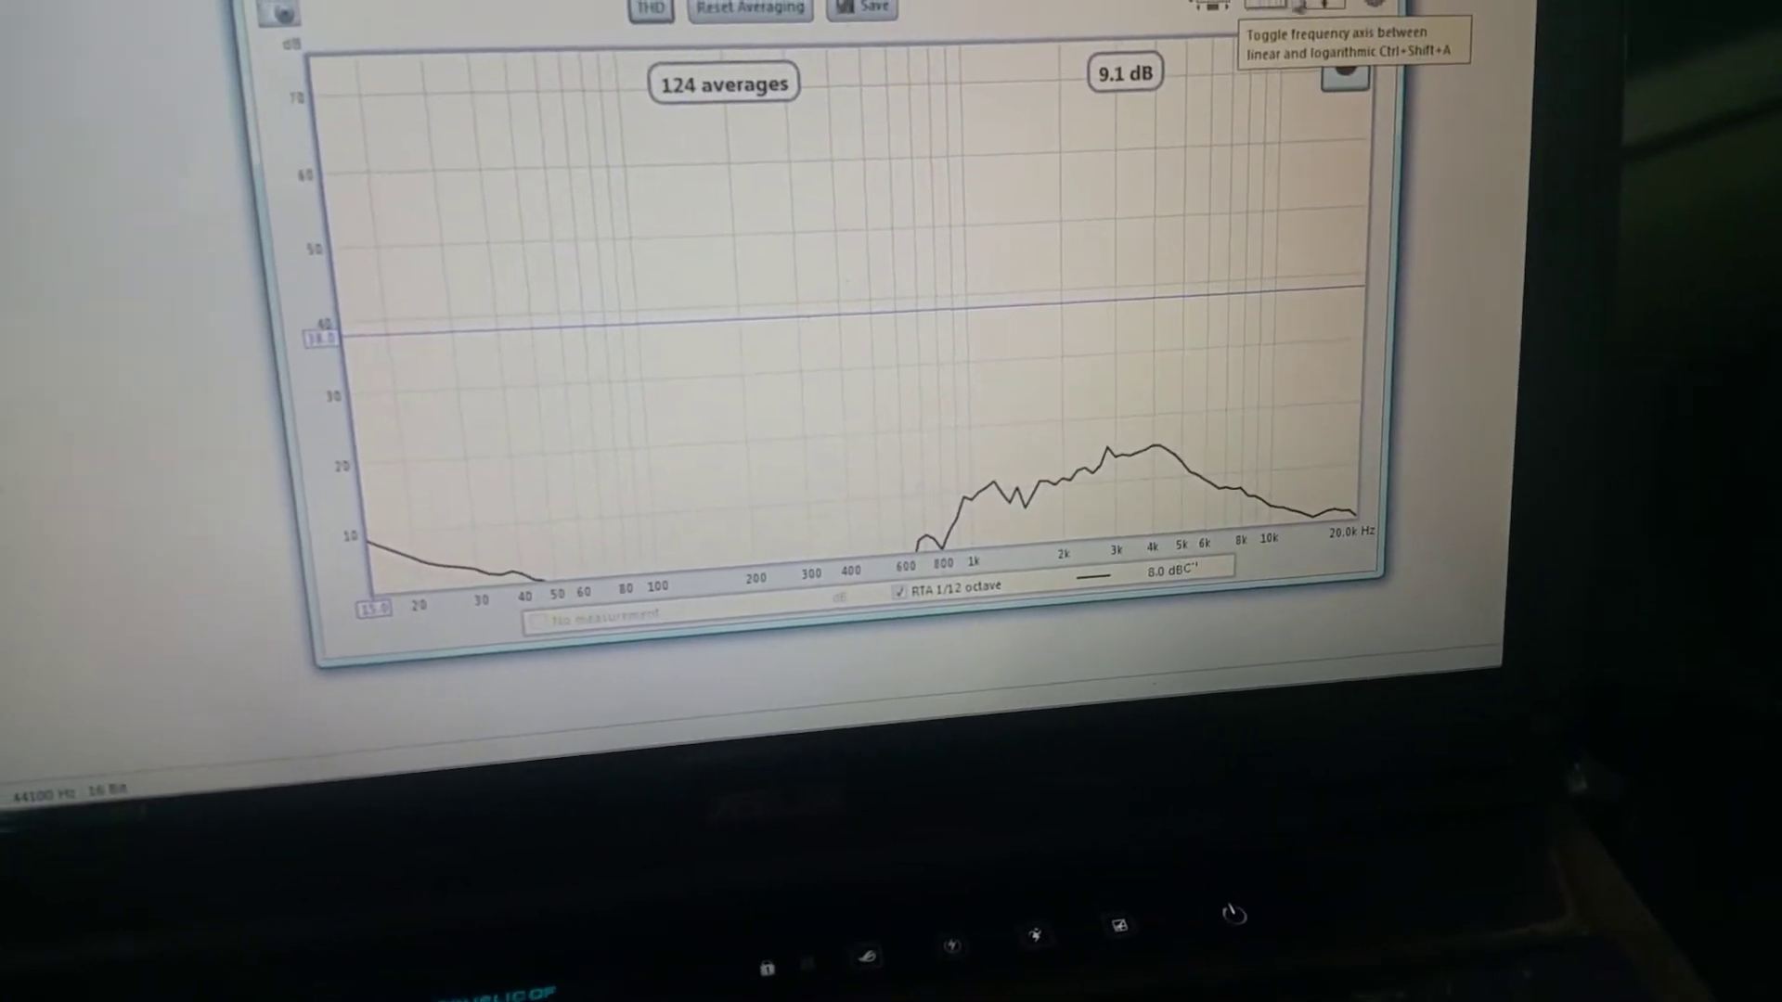
Set the RTA graph's axis limits to 60 dB top and -10 dB bottom.
double_click(824, 292)
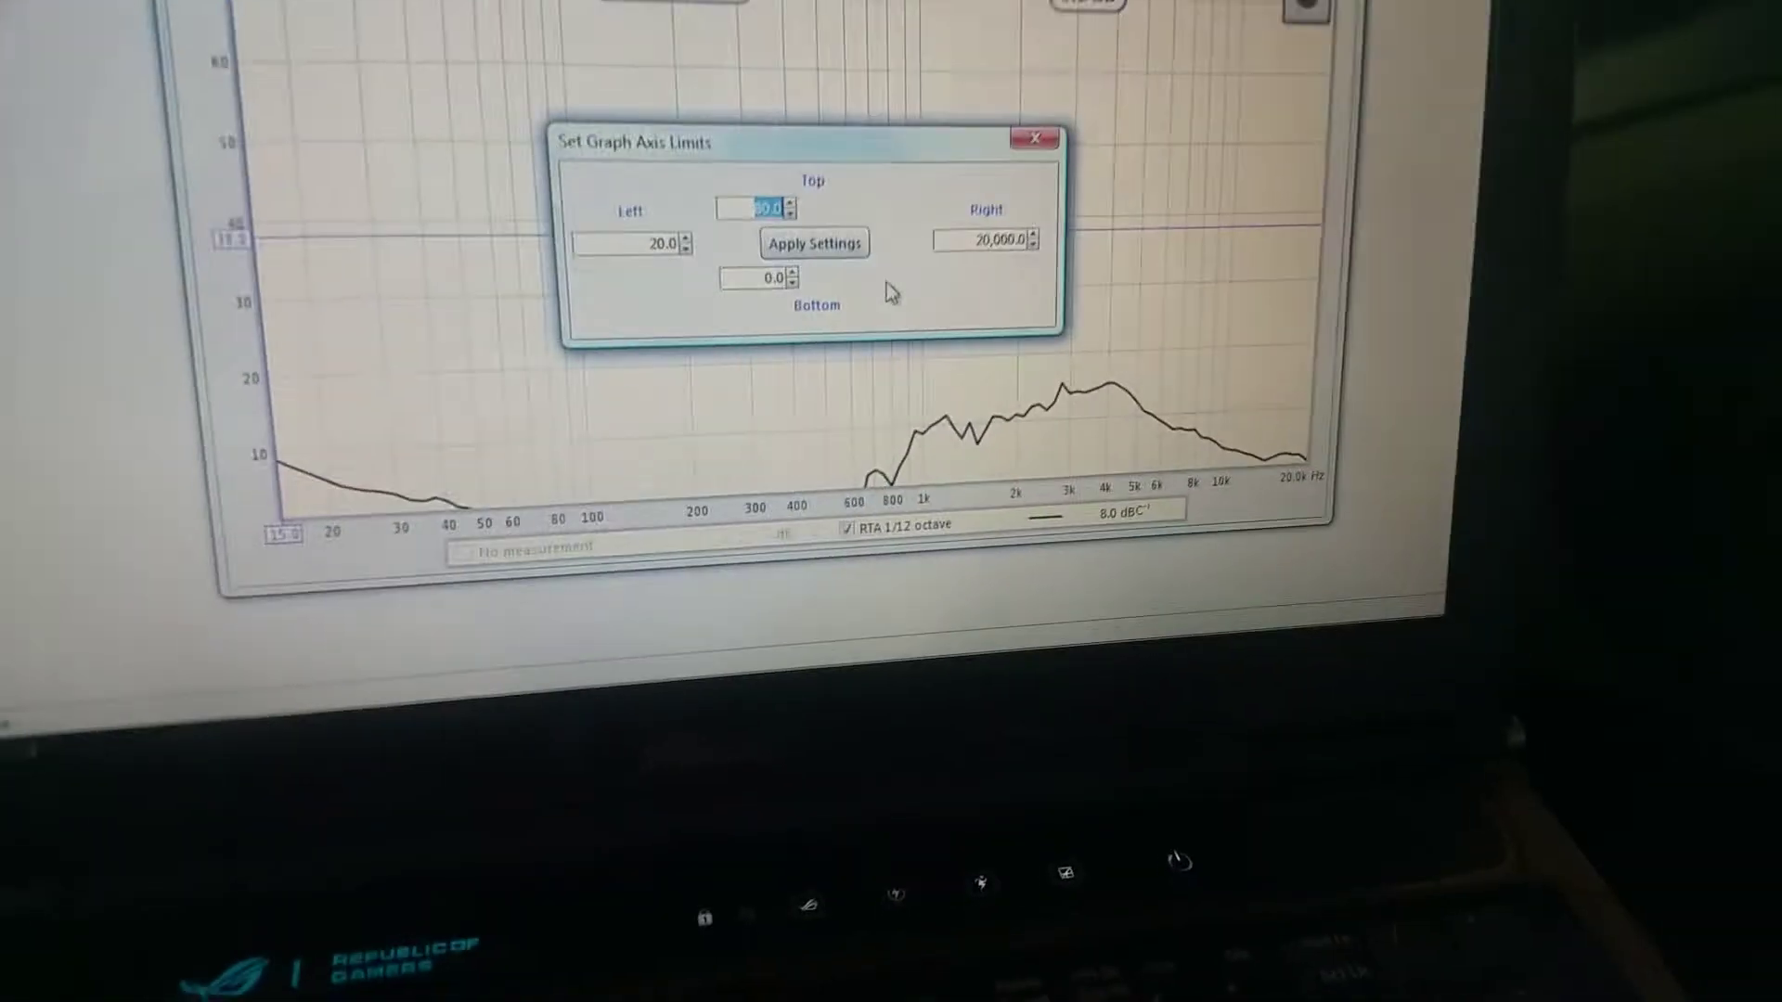
click(787, 316)
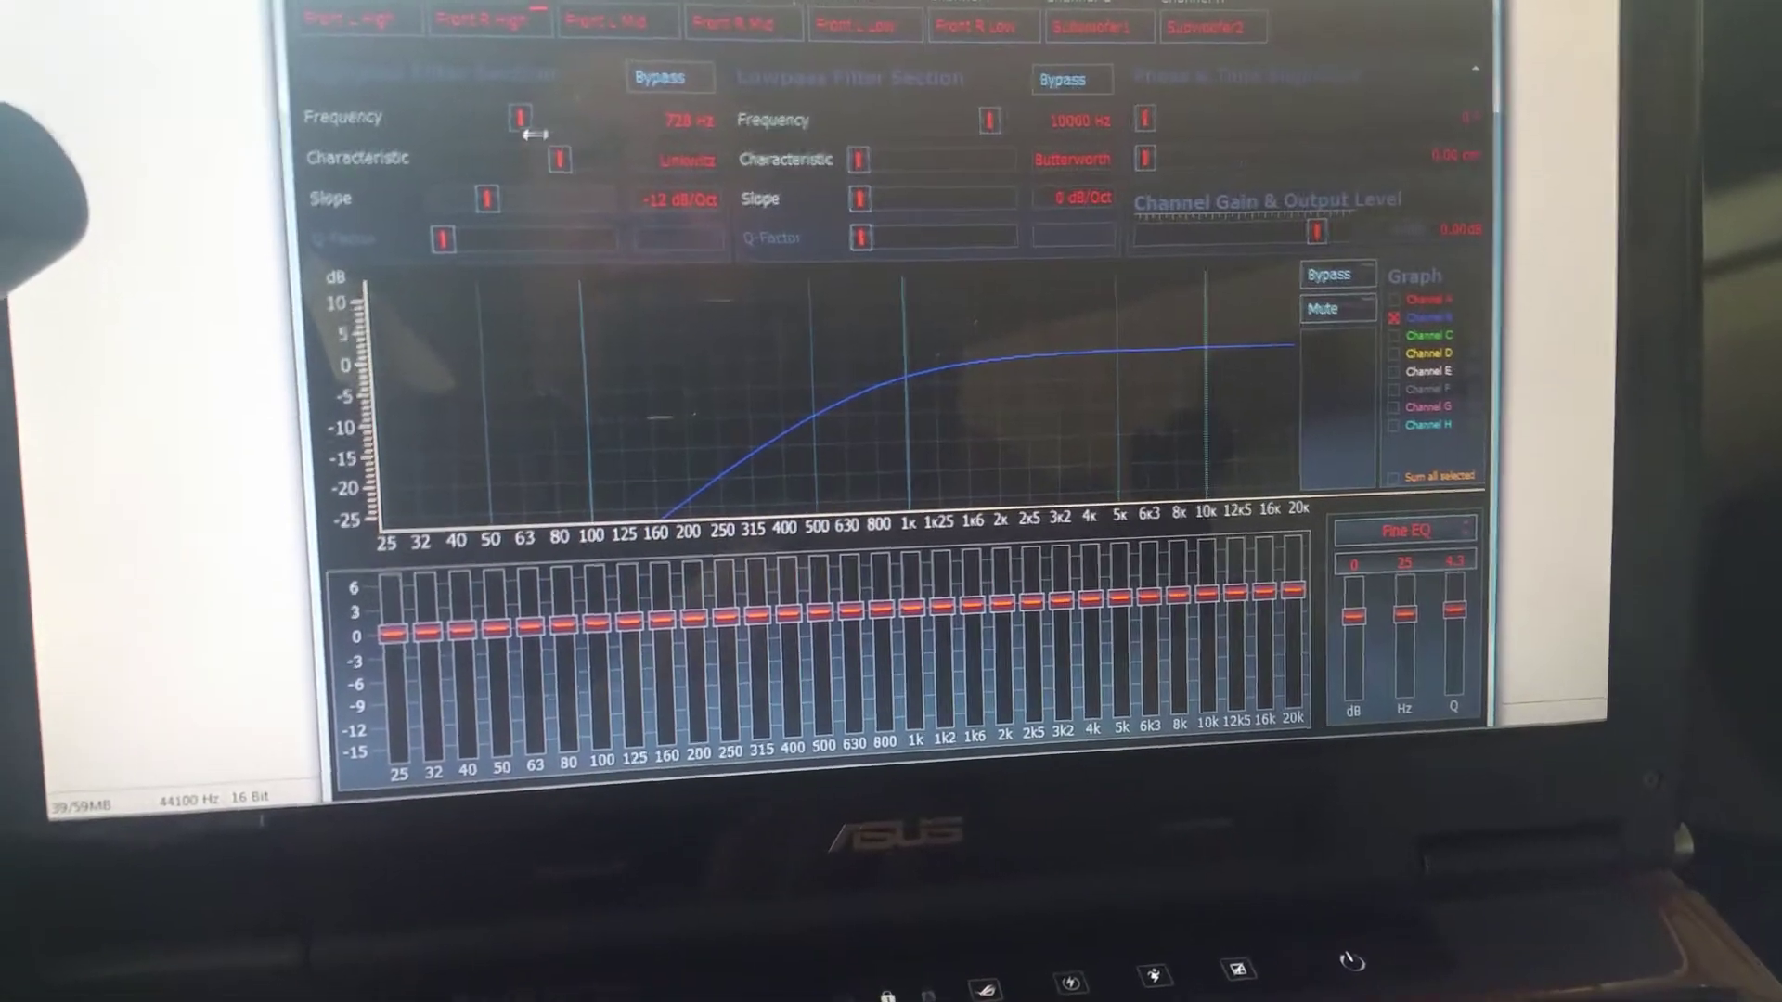
Raise Channel B's Linkwitz highpass frequency from 728 Hz to about 4797 Hz.
drag(522, 120, 579, 117)
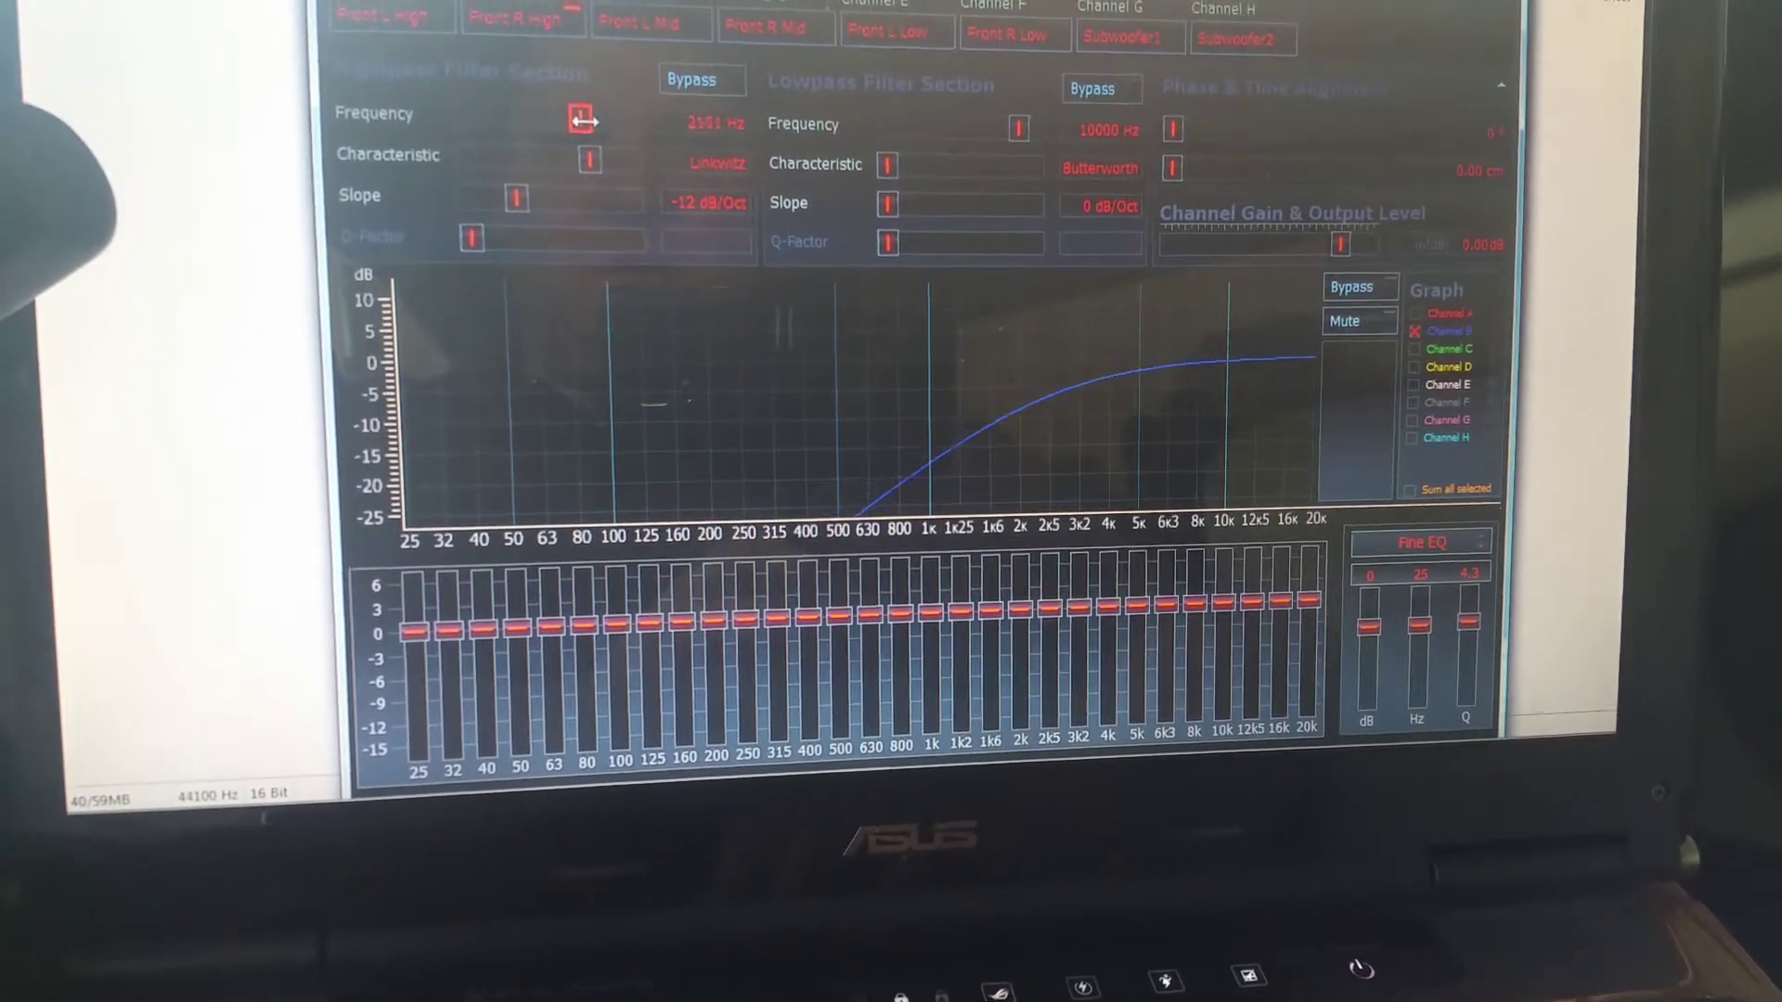
drag(583, 120, 603, 87)
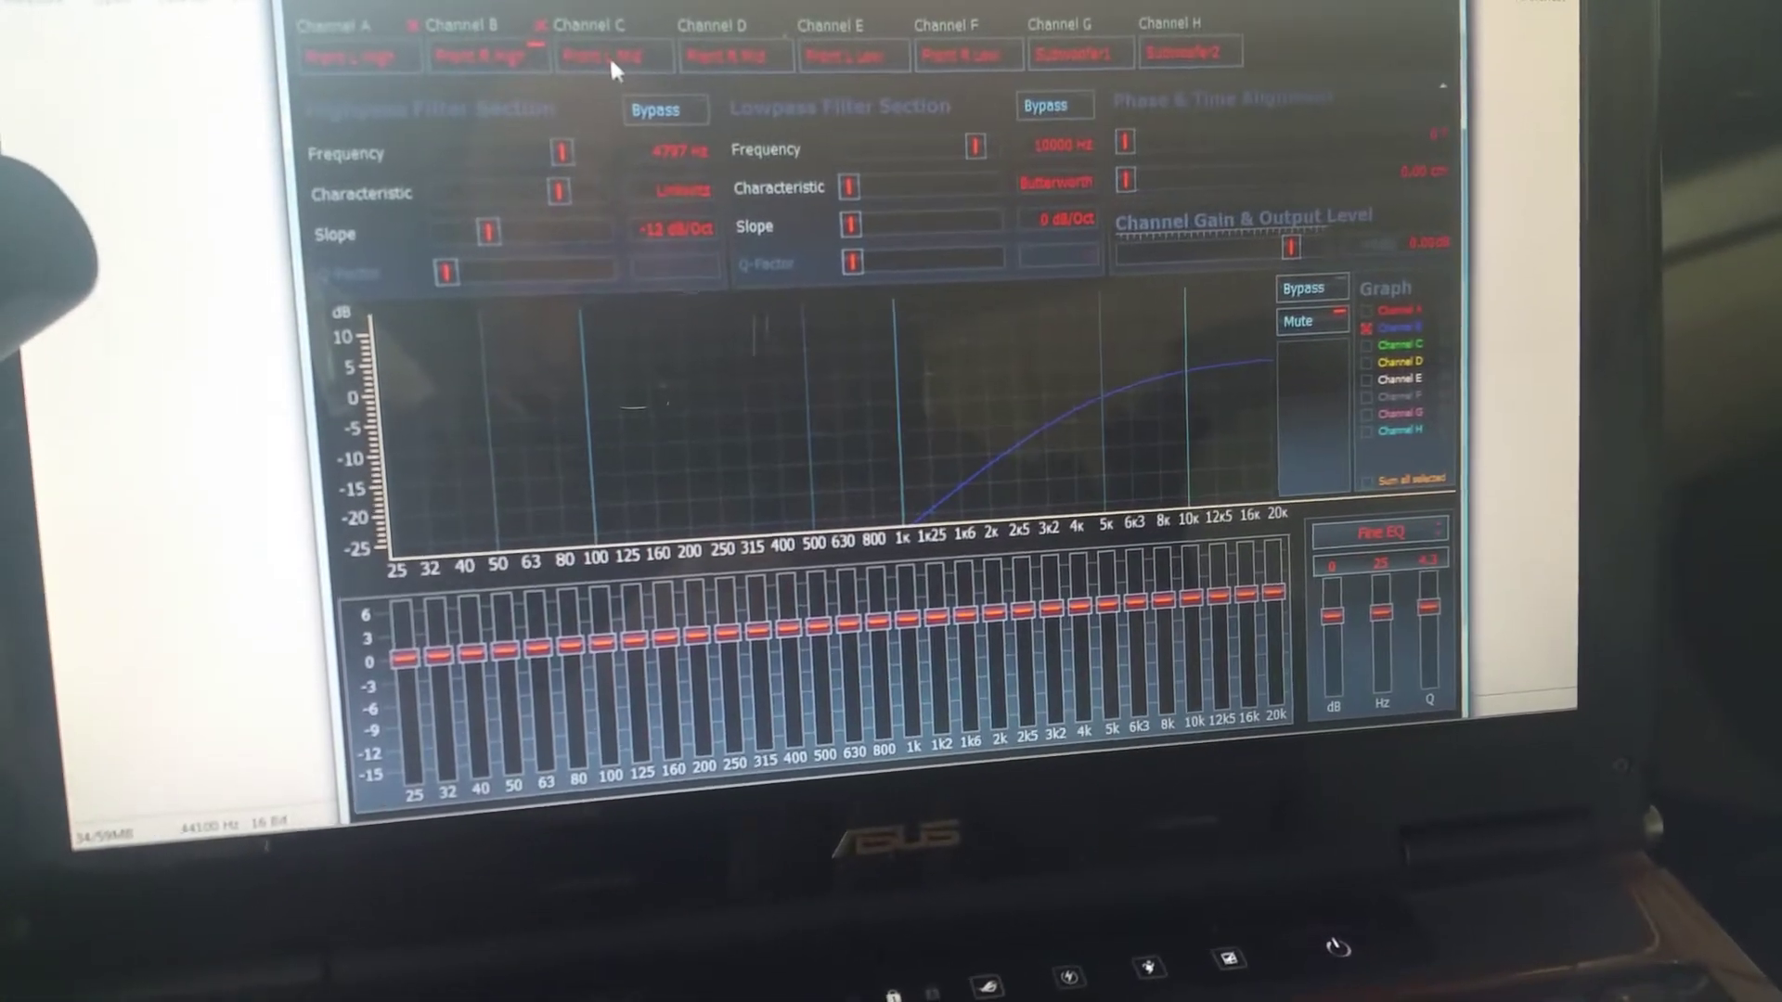
Select Channel C Front L Mid and lower its highpass below 249 Hz toward 170 Hz.
click(609, 55)
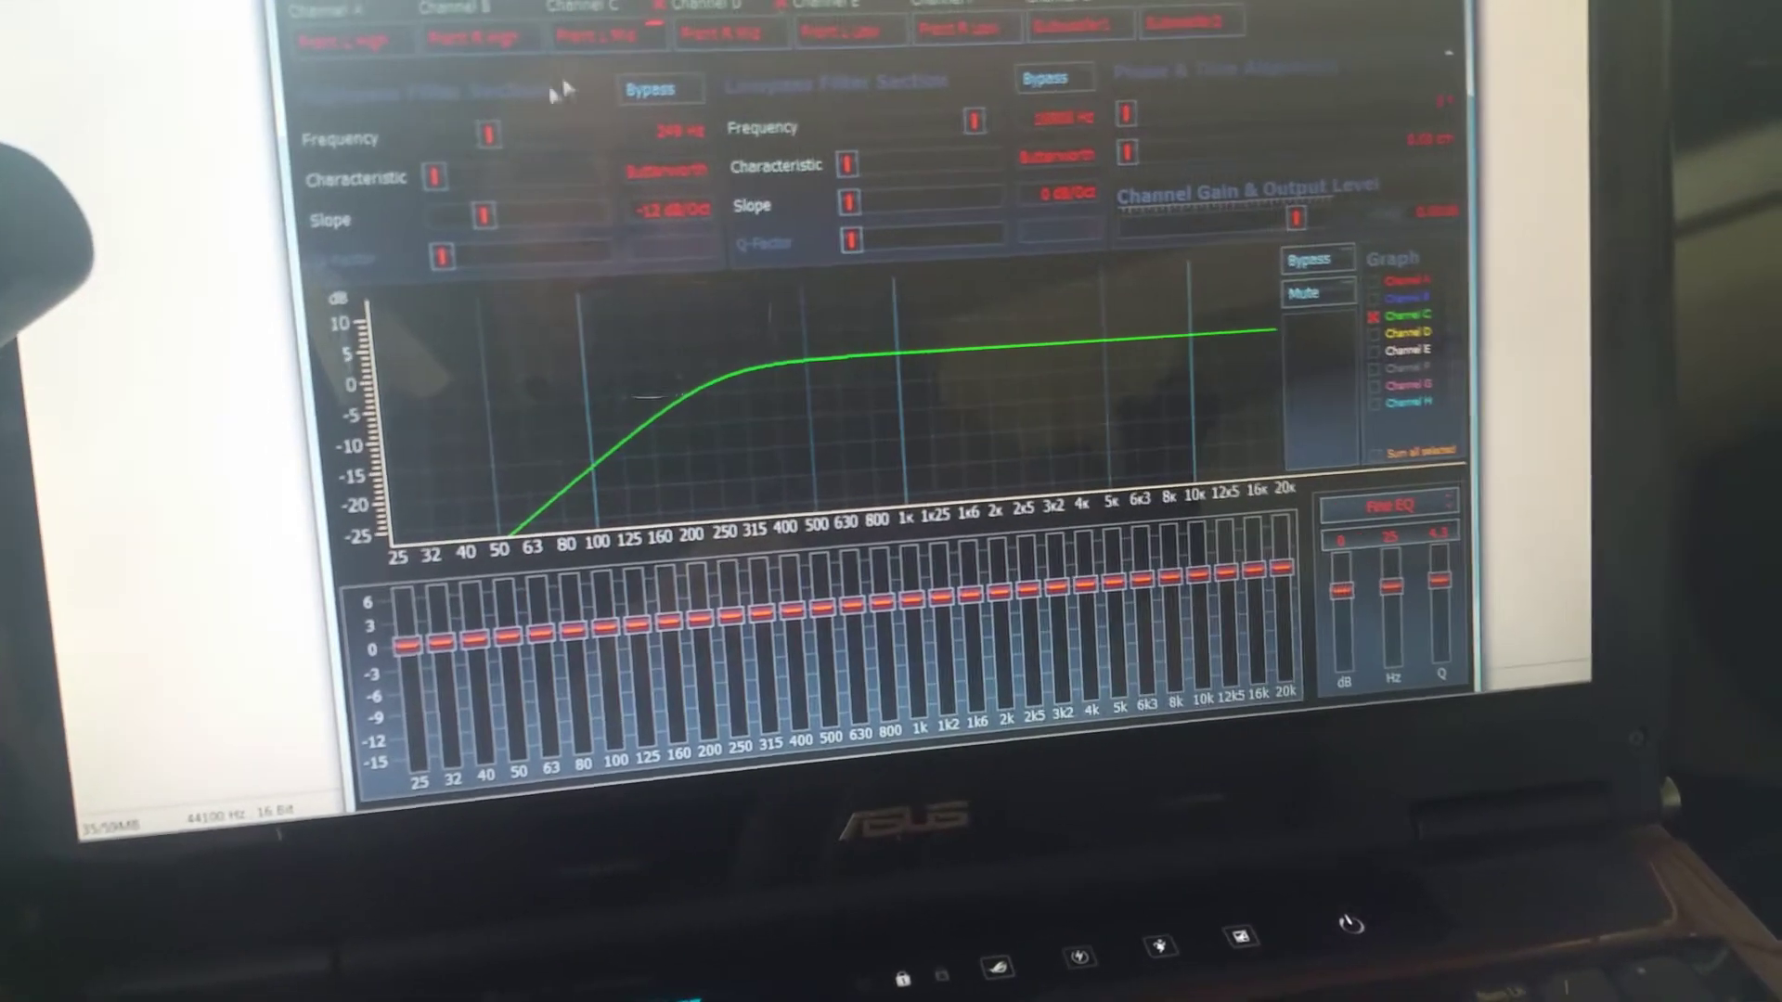
click(489, 135)
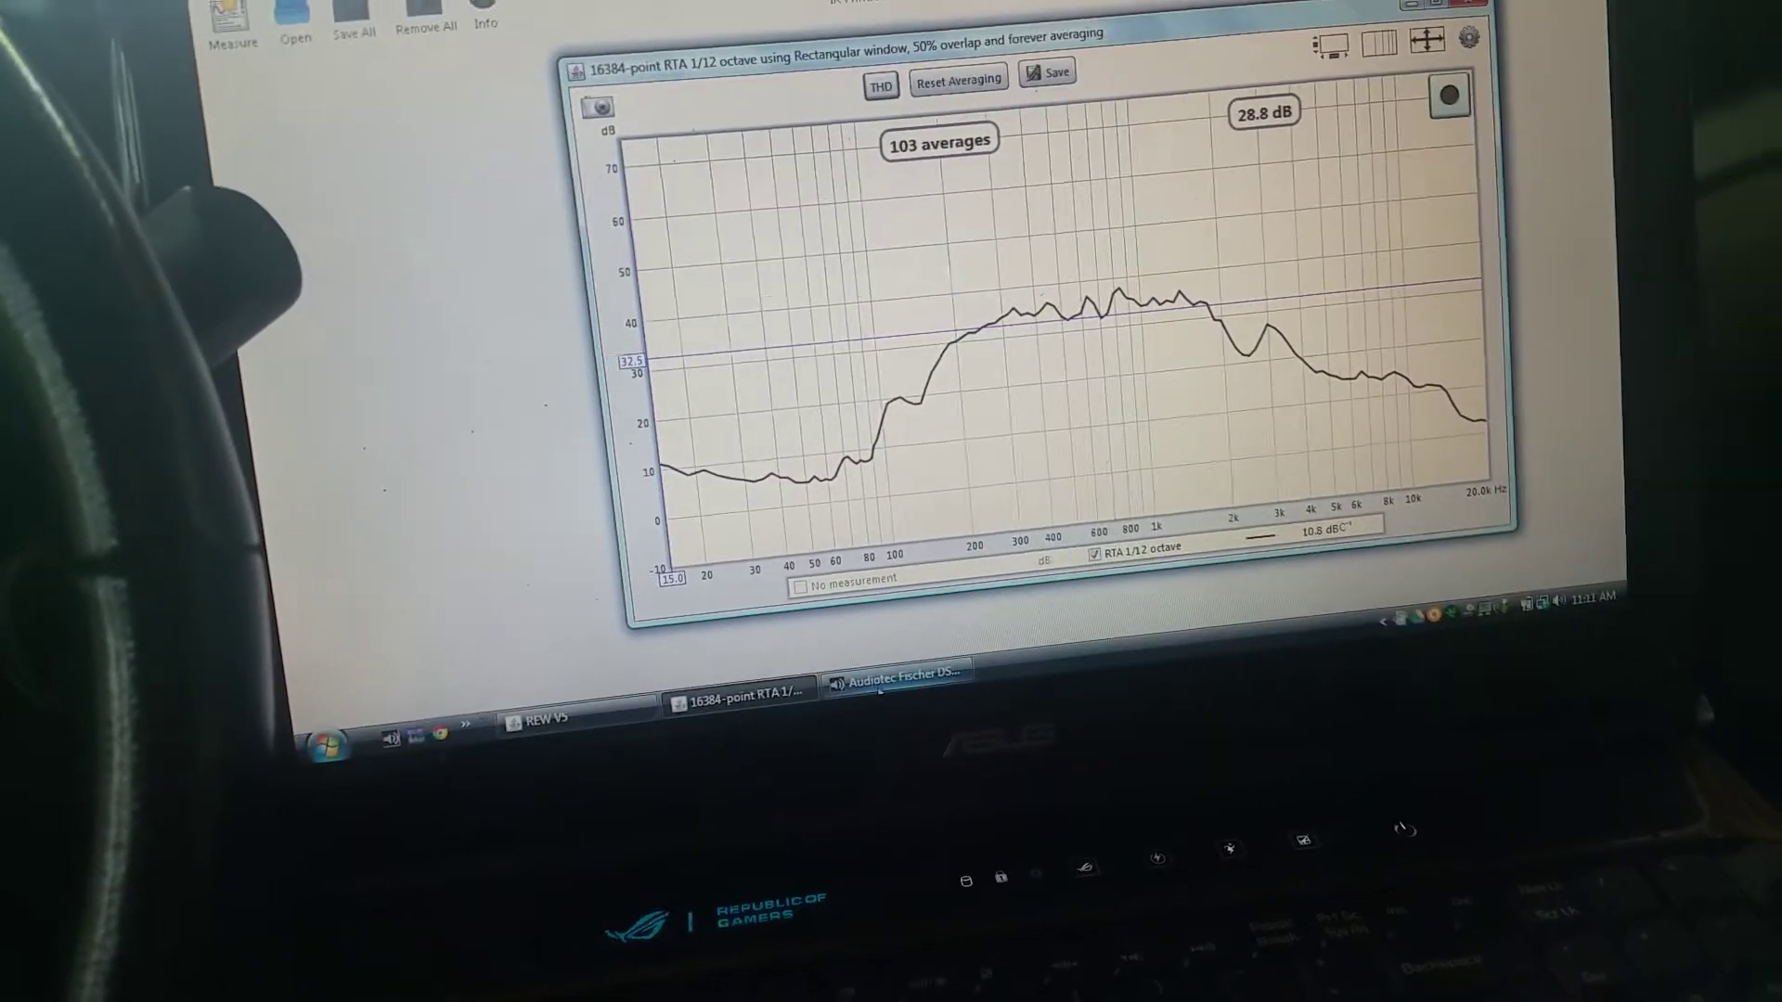
After the RTA reaches 103 averages, bring the DSP tool back showing Channel C's 106 Hz Butterworth highpass.
click(876, 701)
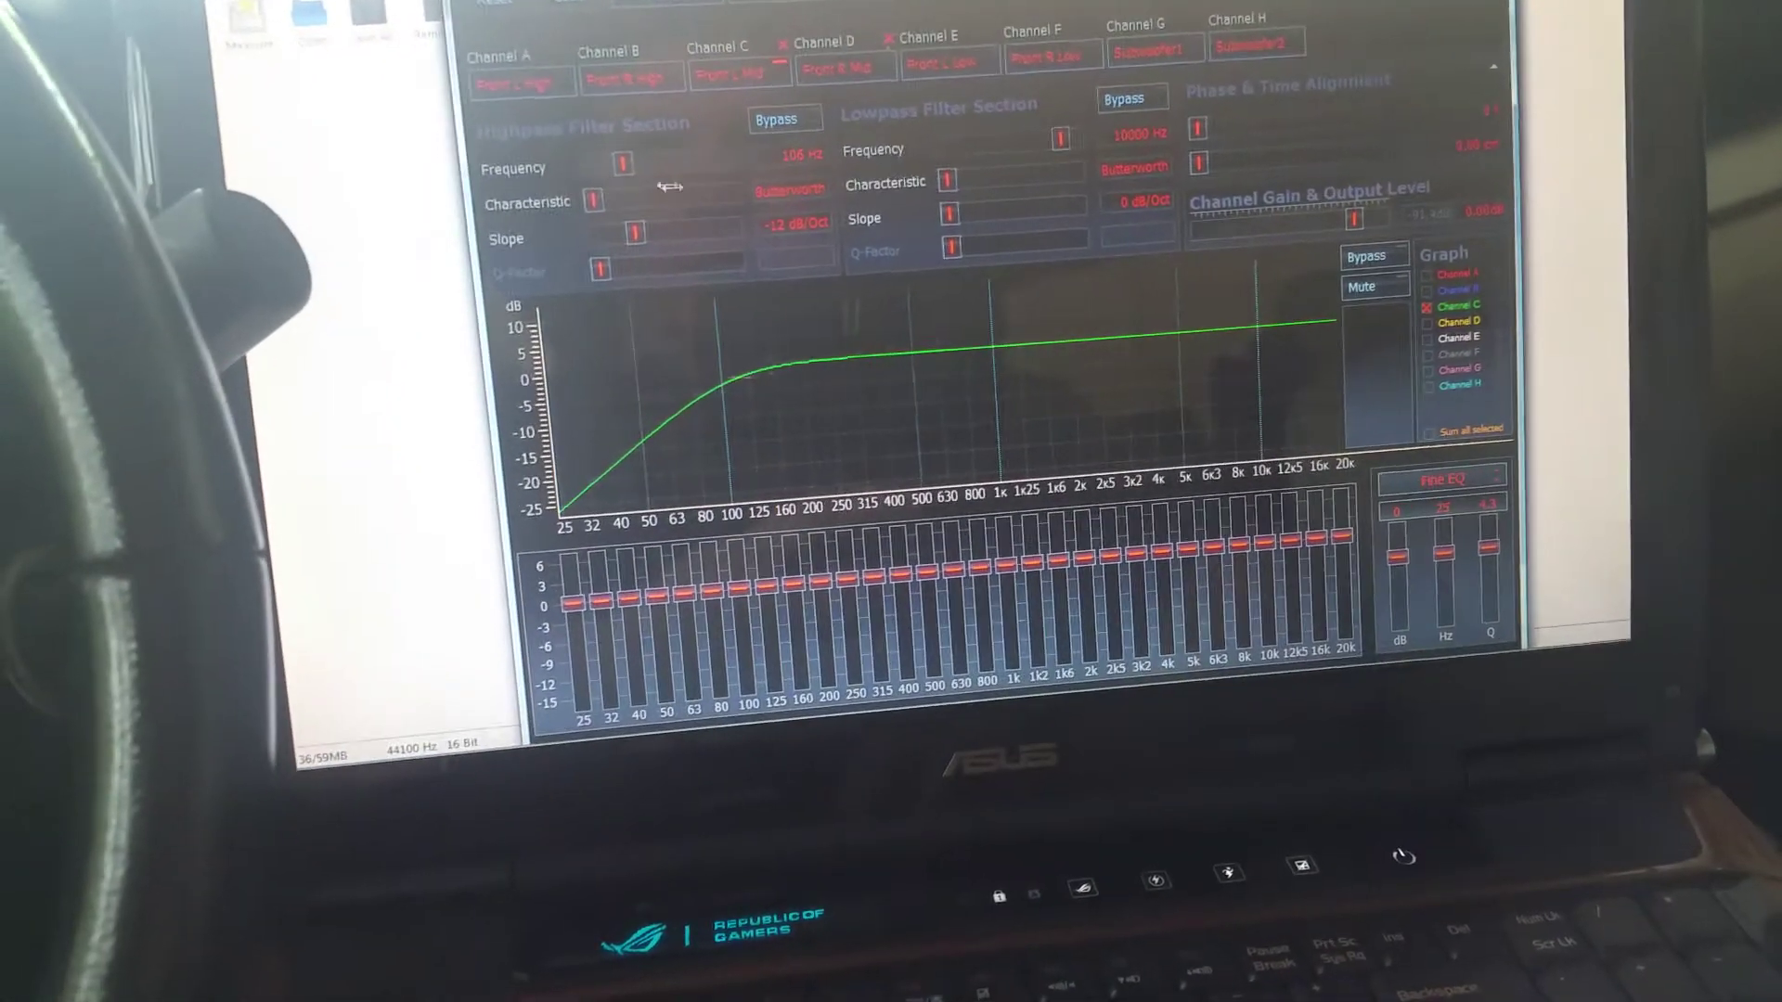
Raise the highpass crossover frequency, then return to the mid channel's bandpass settings.
drag(631, 179, 692, 177)
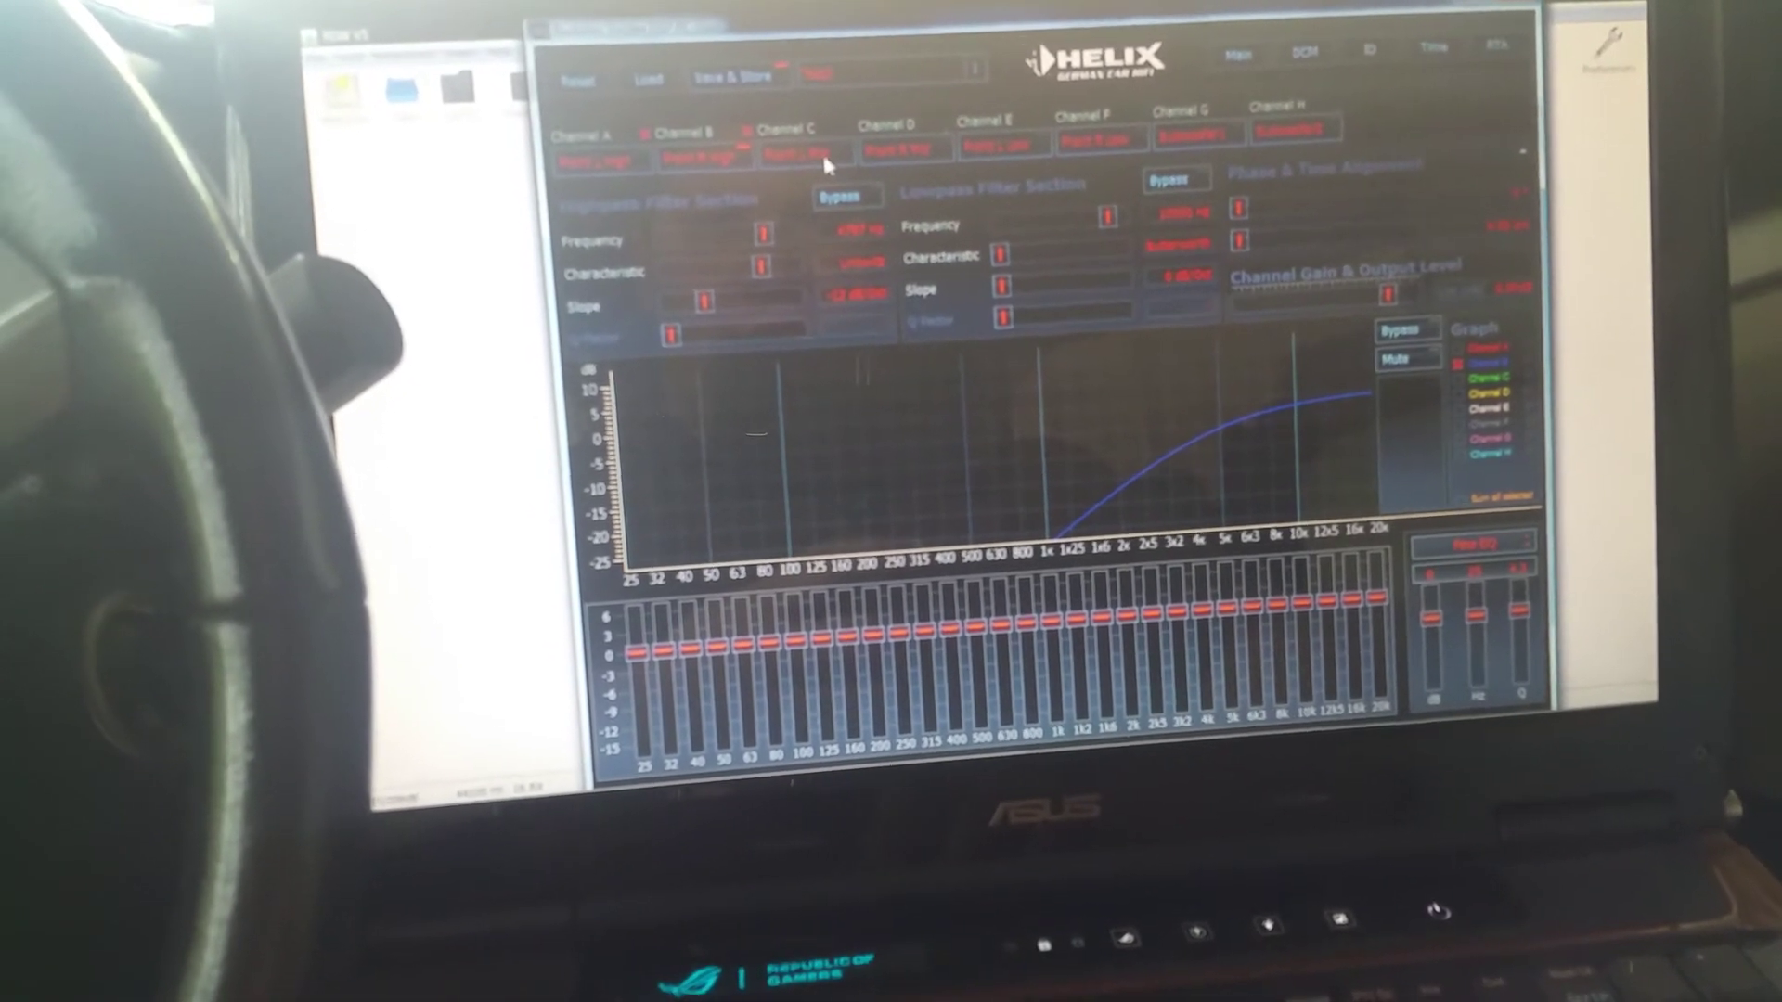
click(822, 150)
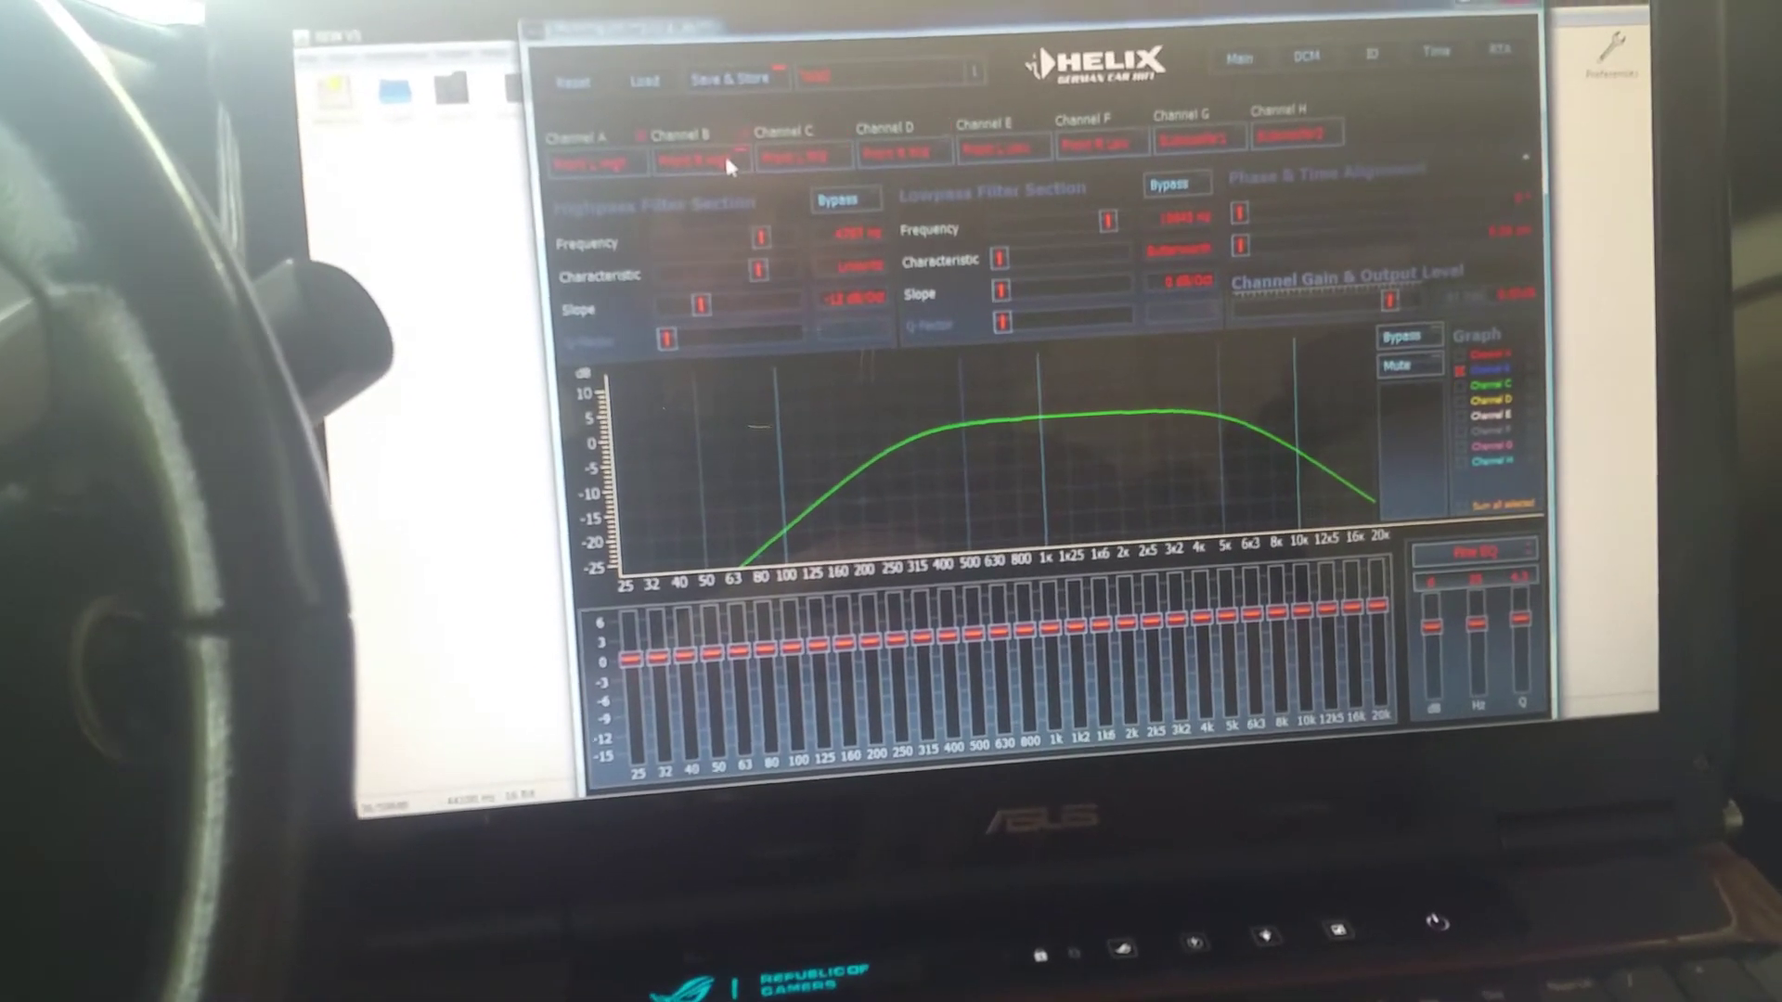
Check Channel B's tweeter highpass curve, then minimize the DSP tool to show REW's RTA graph.
click(724, 153)
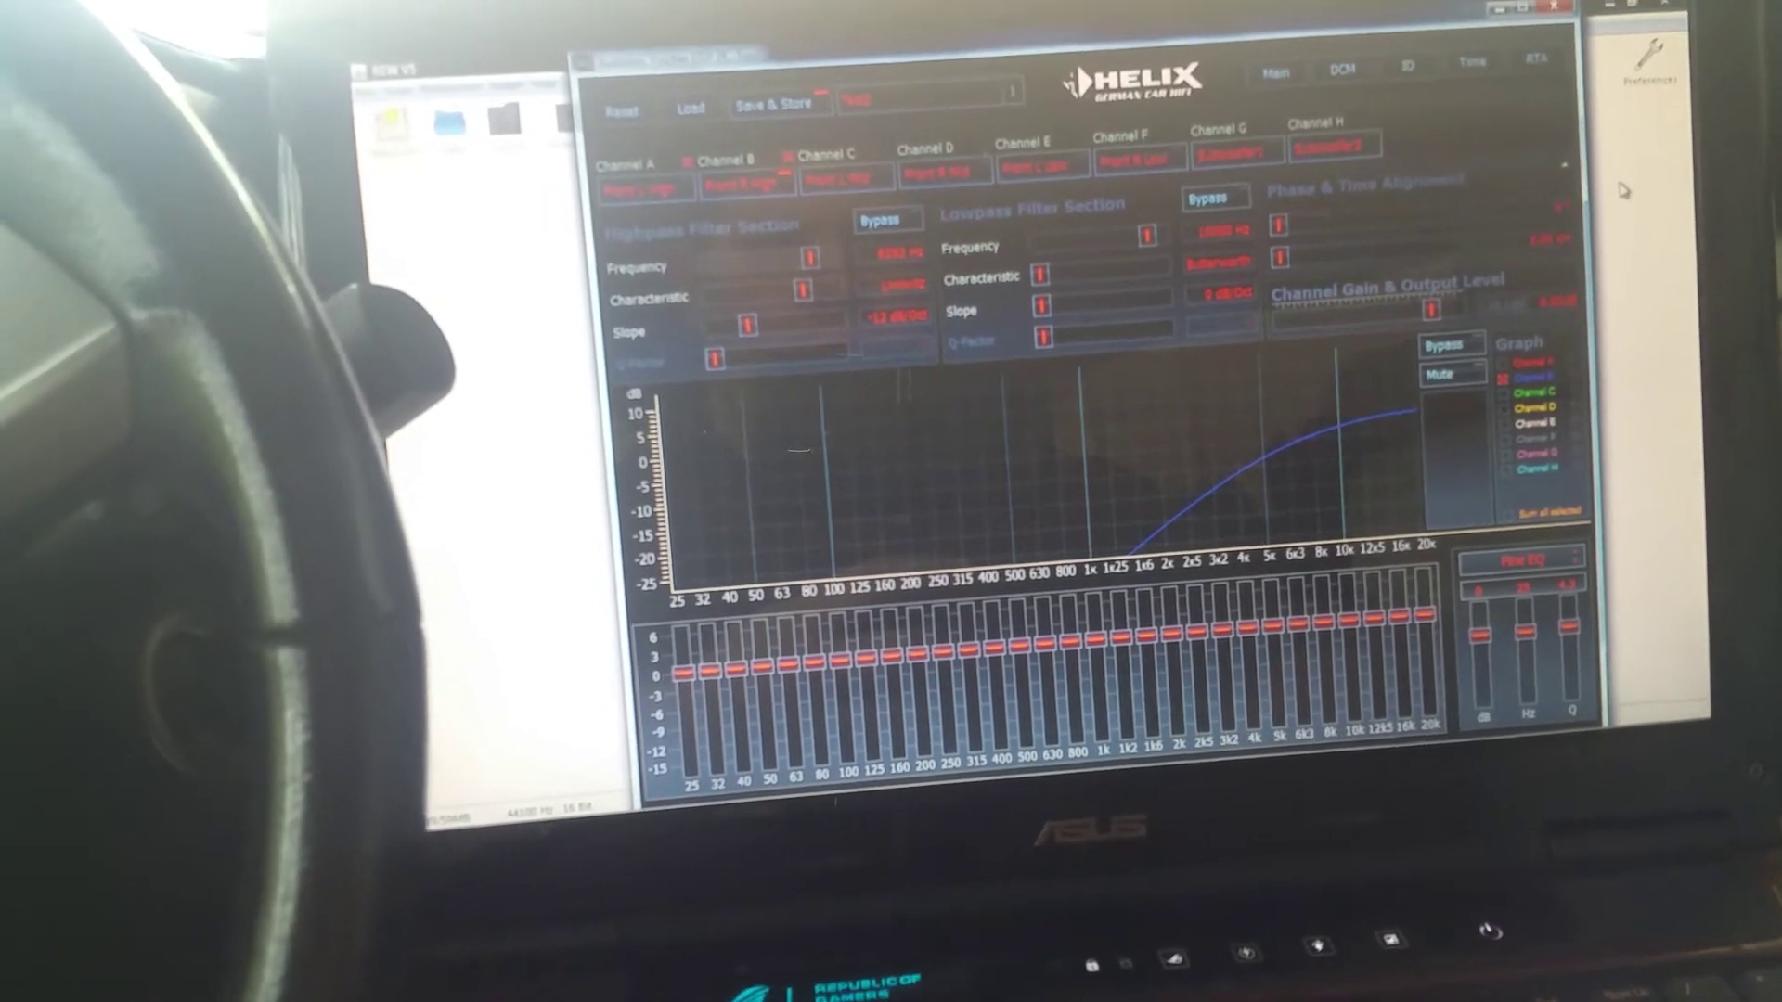
click(1500, 8)
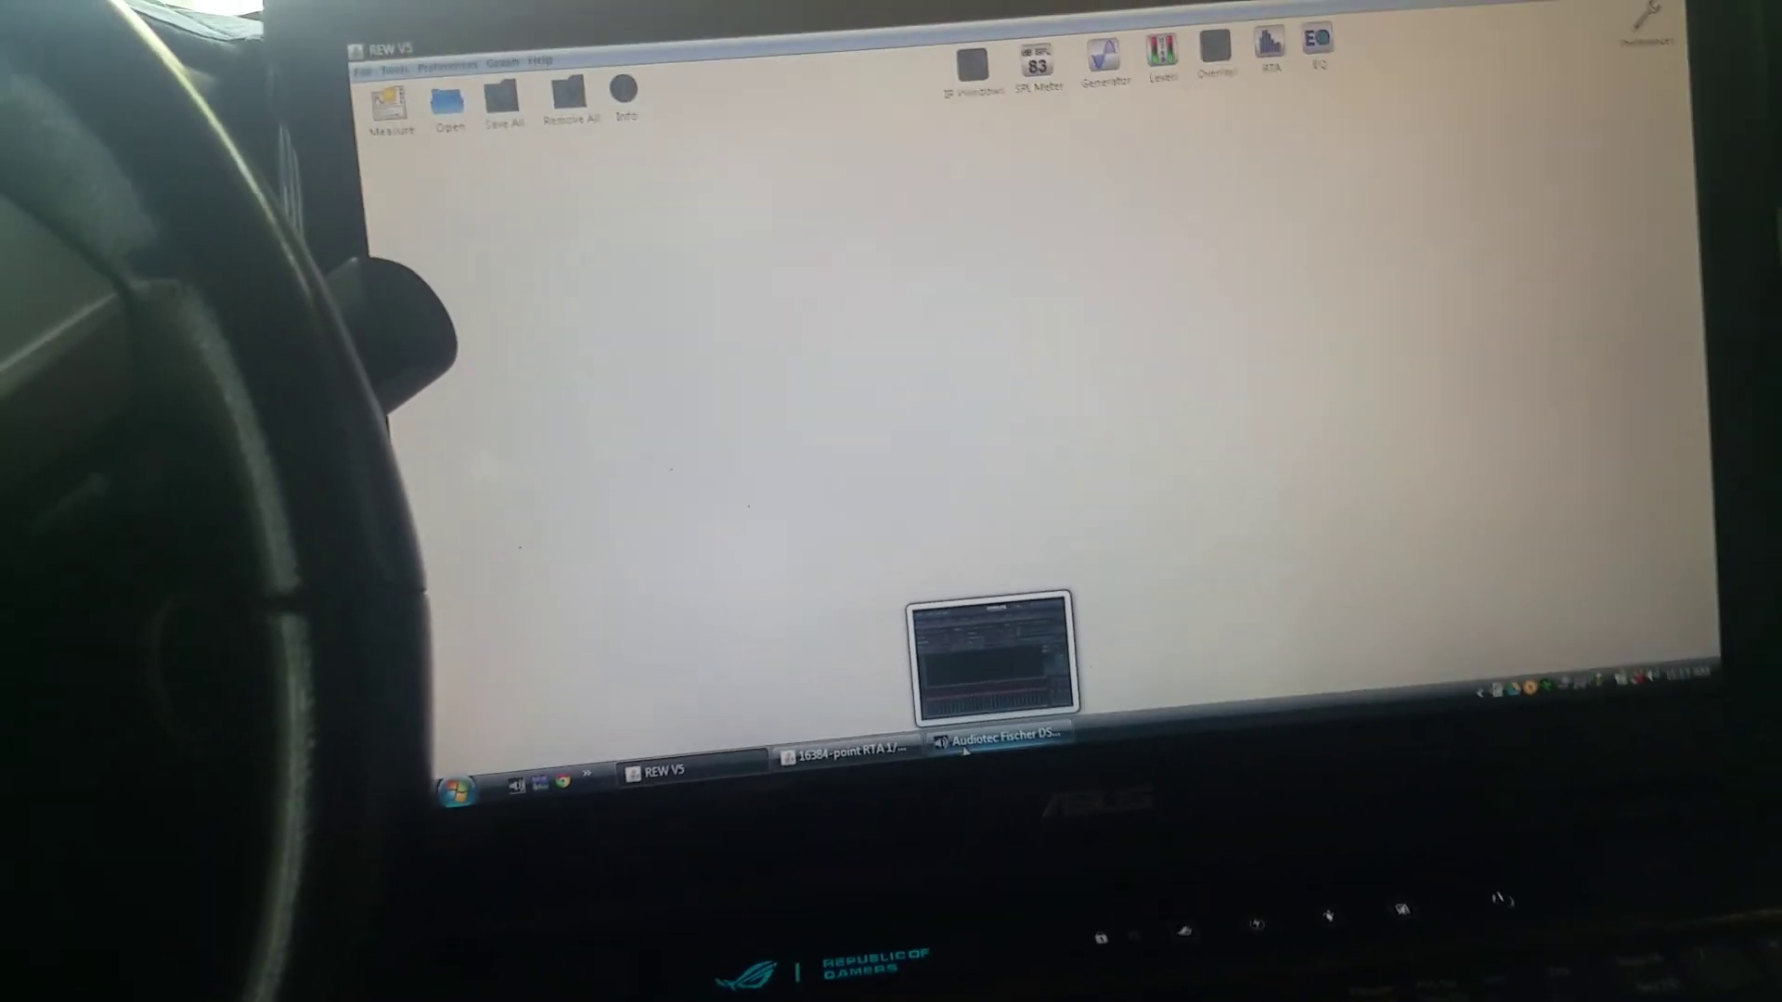
click(866, 754)
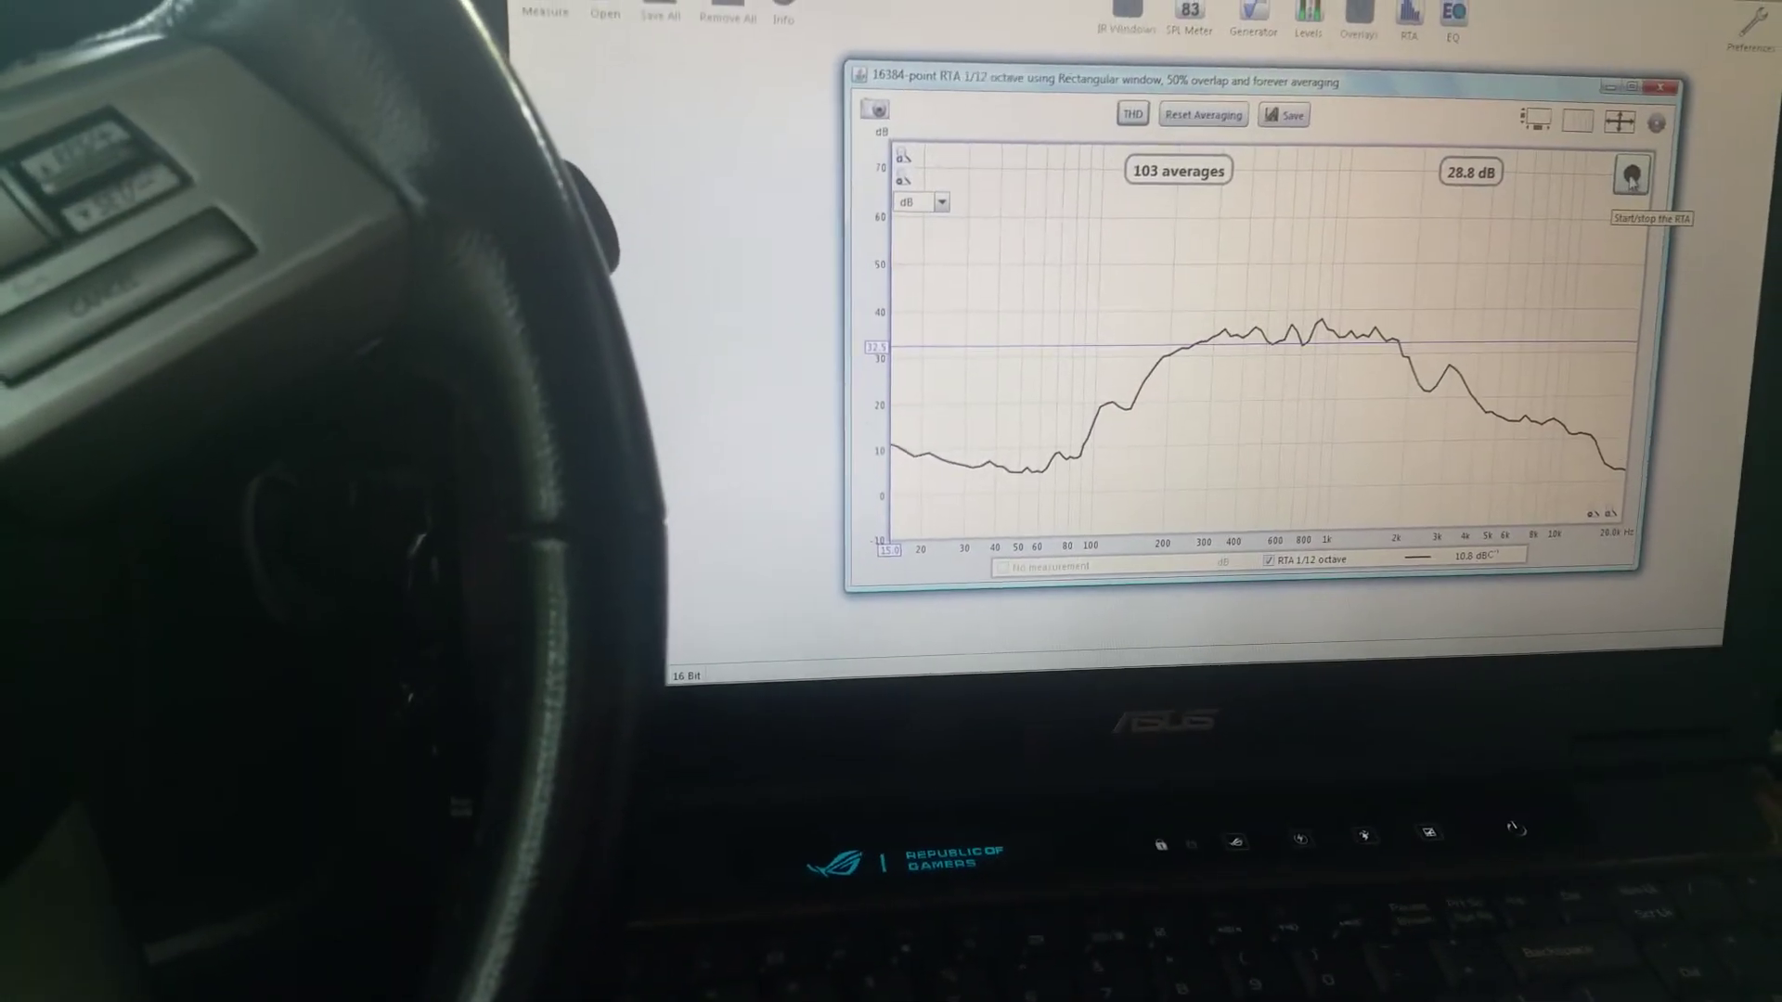
Run a fresh RTA measurement in REW, then return to HELIX and select the Front L Mid channel.
click(1641, 167)
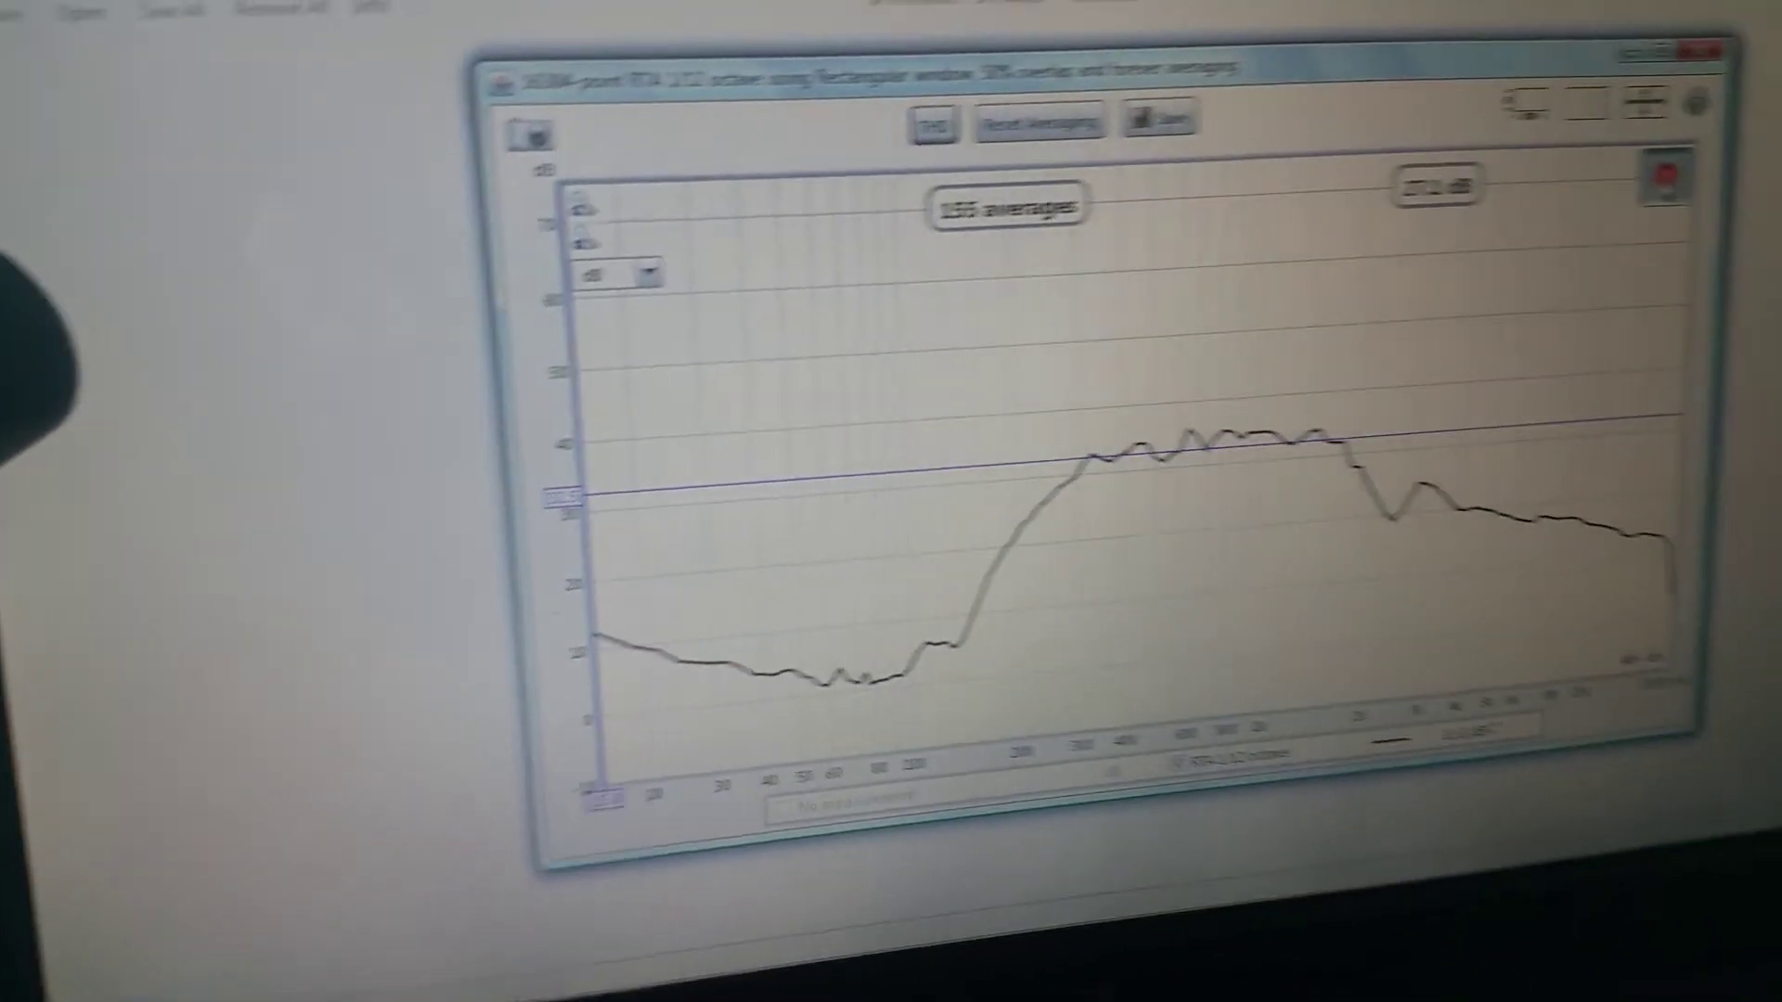
click(1518, 195)
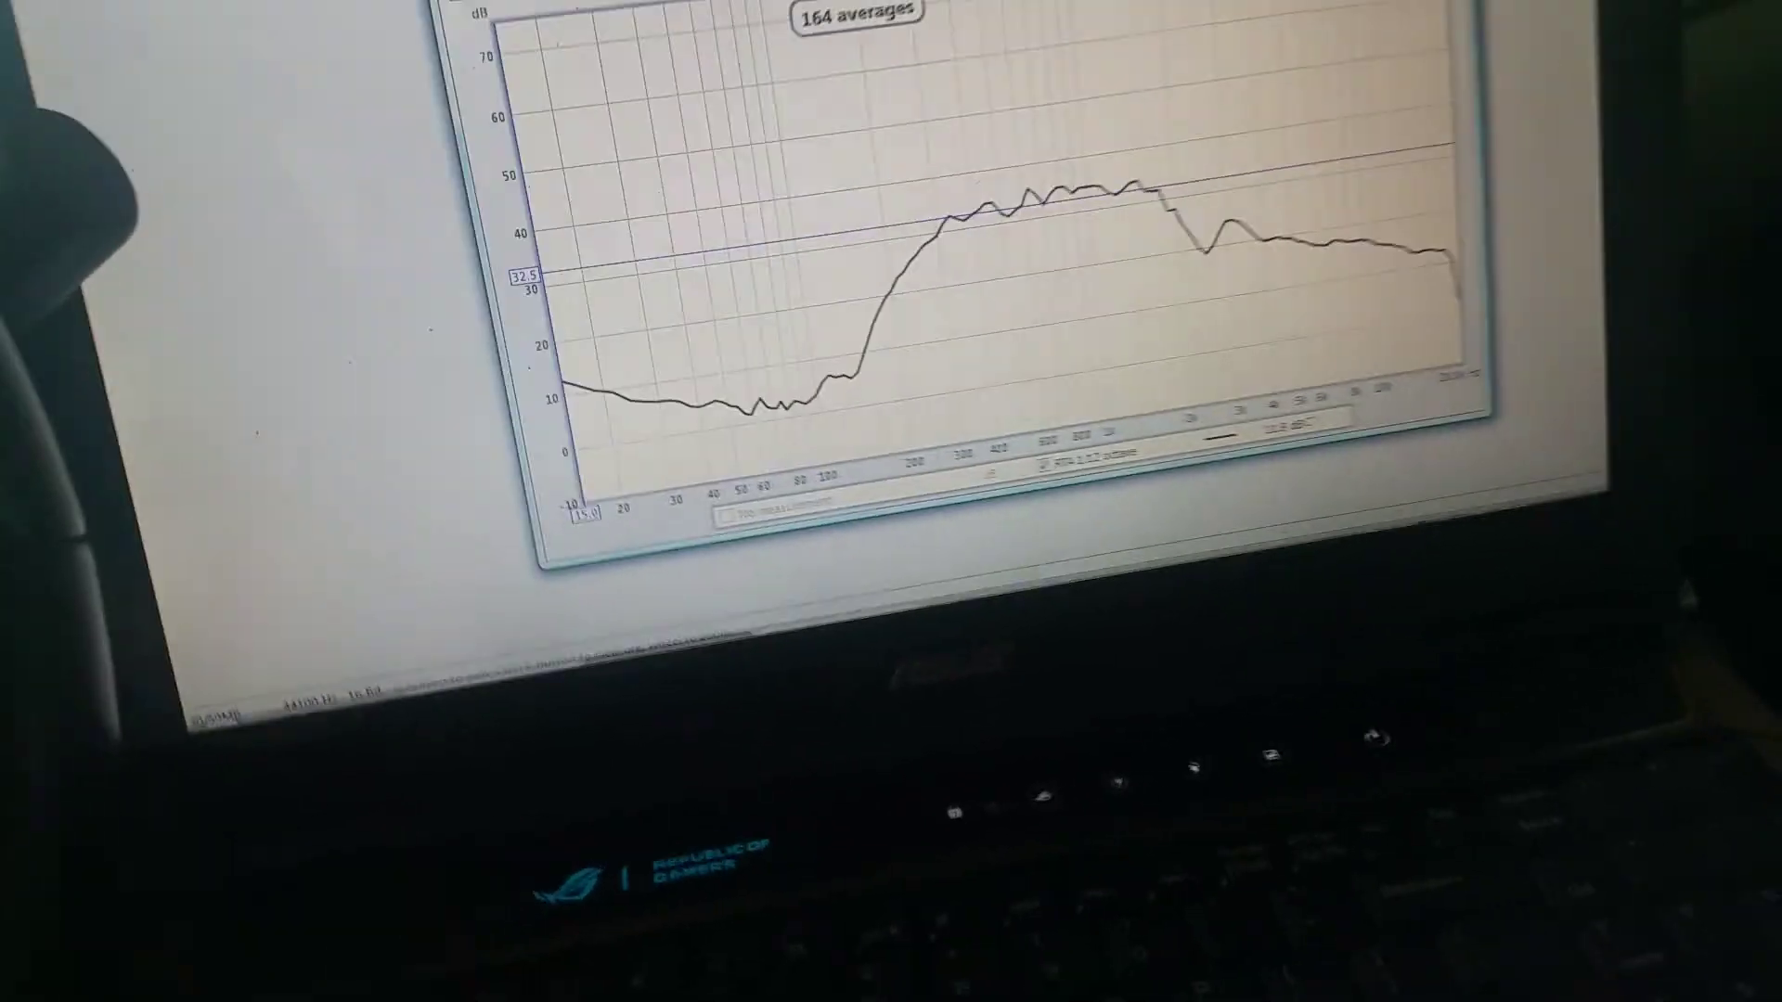
click(783, 652)
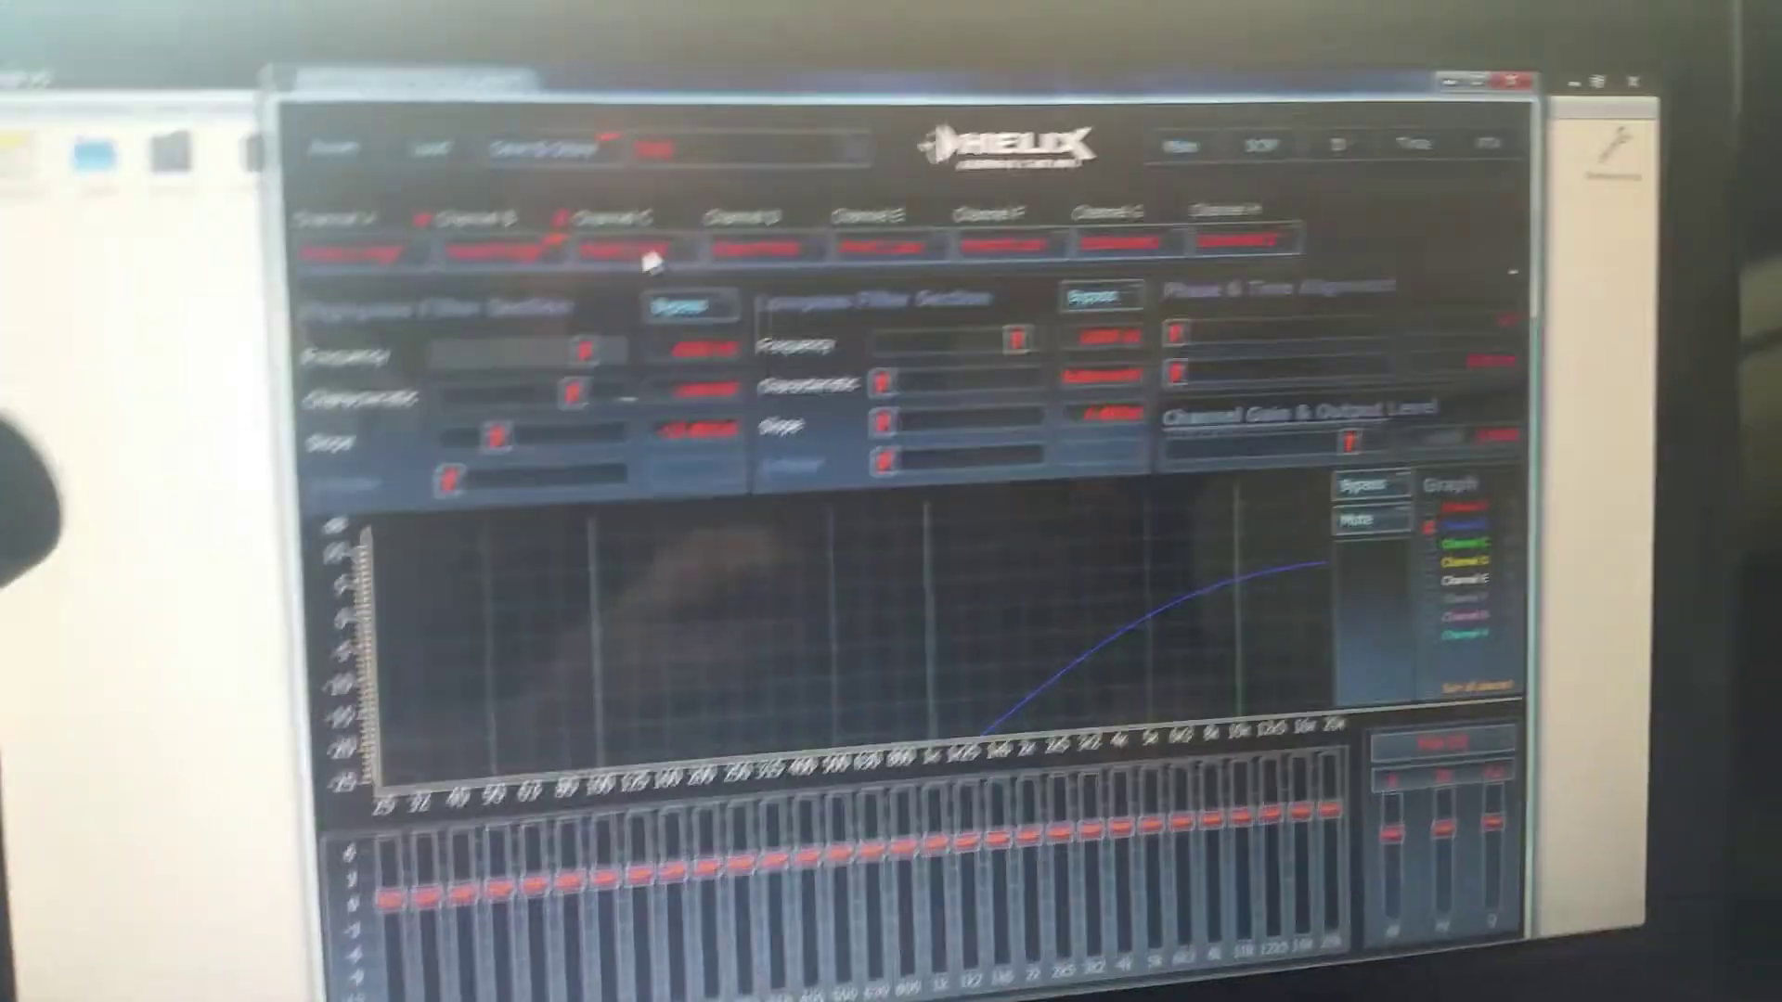
click(651, 258)
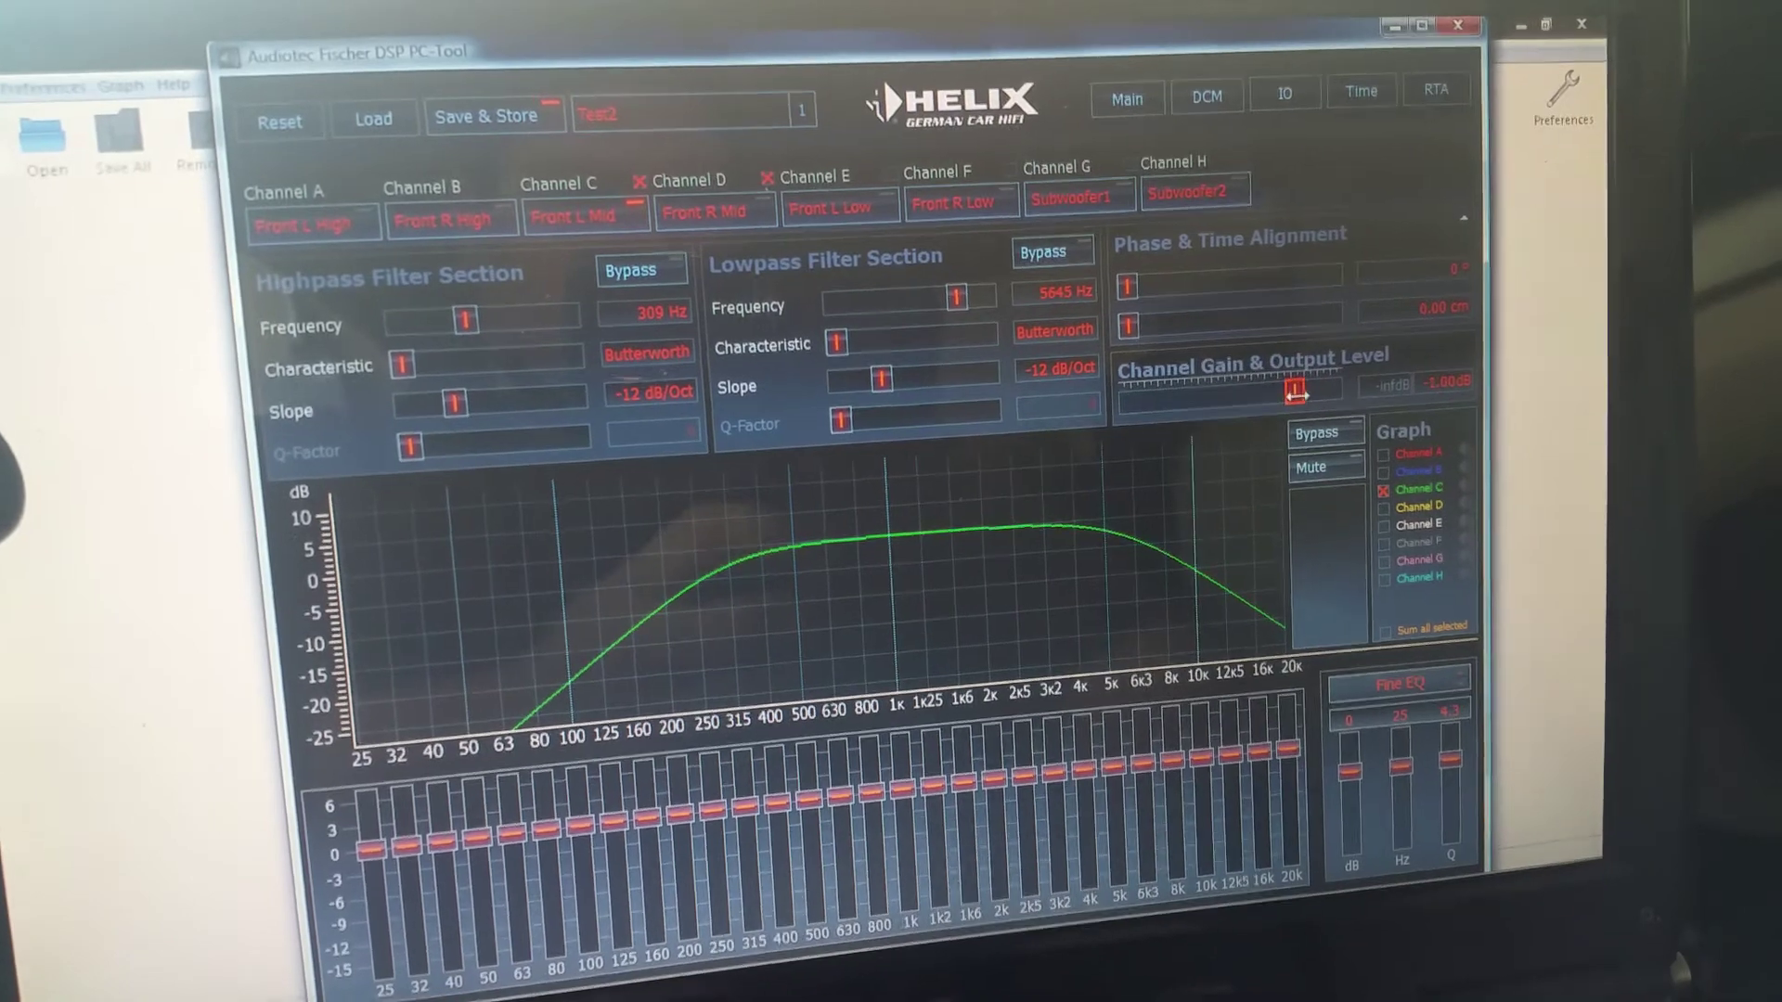
Lower the Front L Mid channel's output gain to -4 dB, glancing at the RTA to confirm.
drag(1318, 402, 1285, 347)
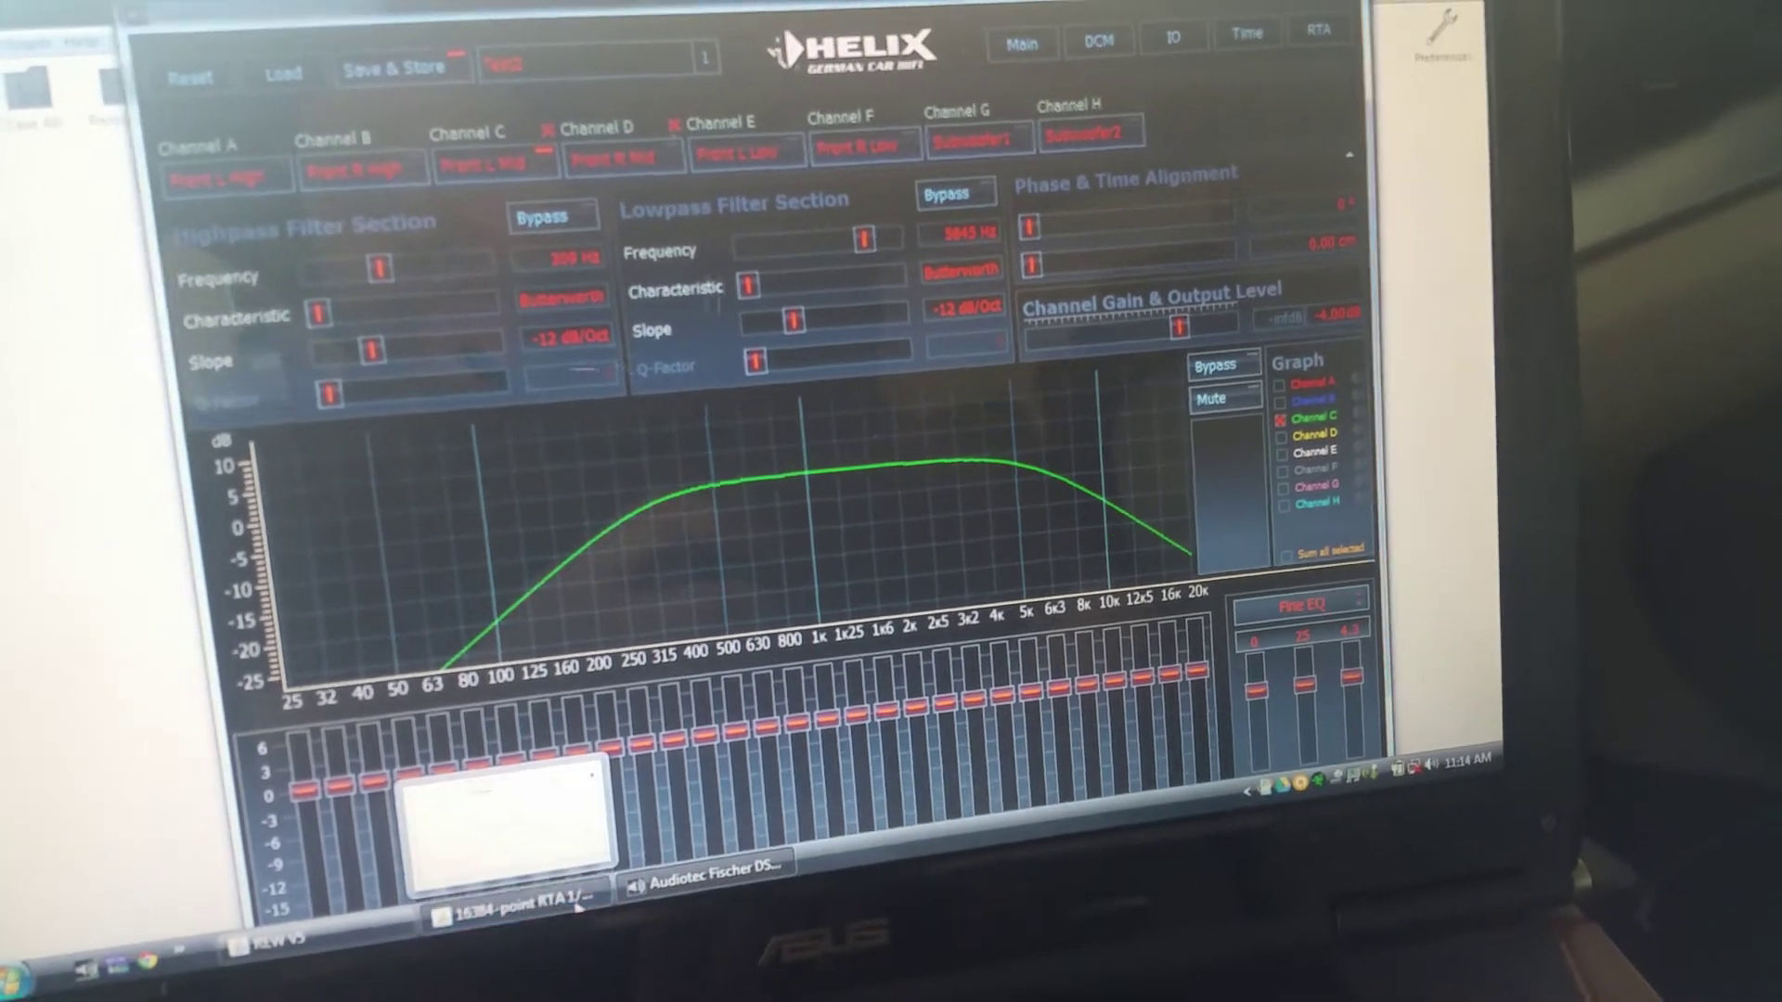
click(568, 863)
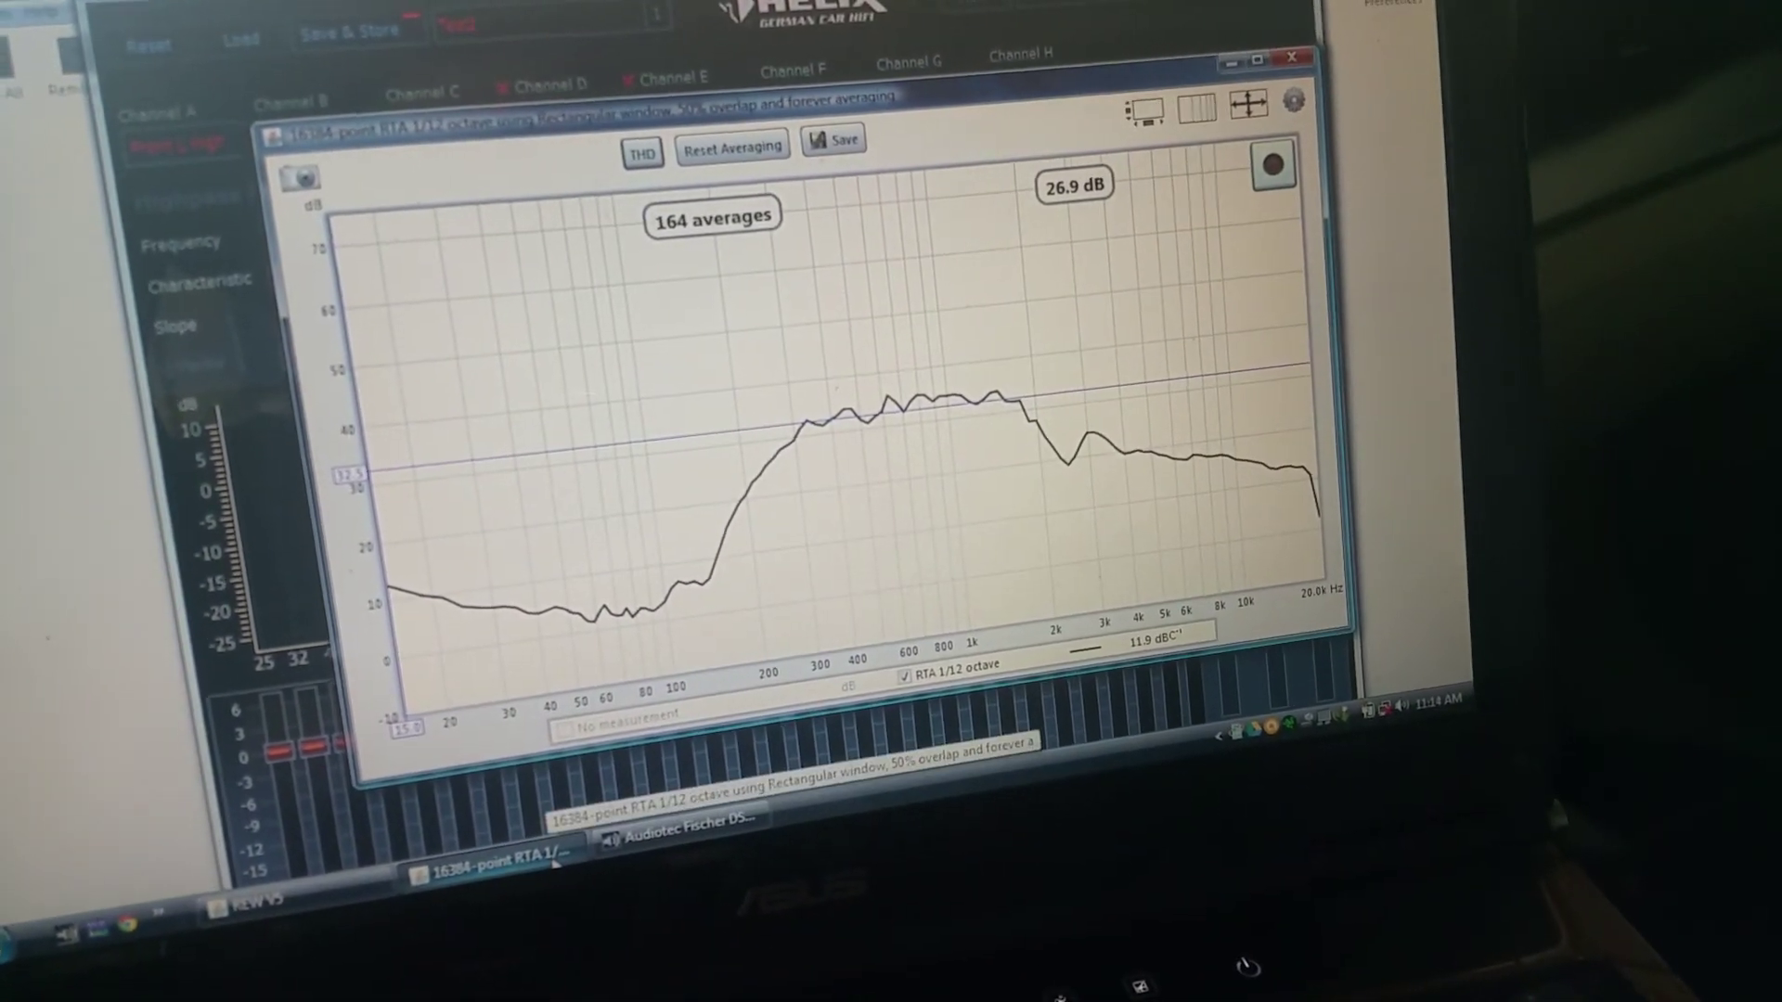
click(564, 861)
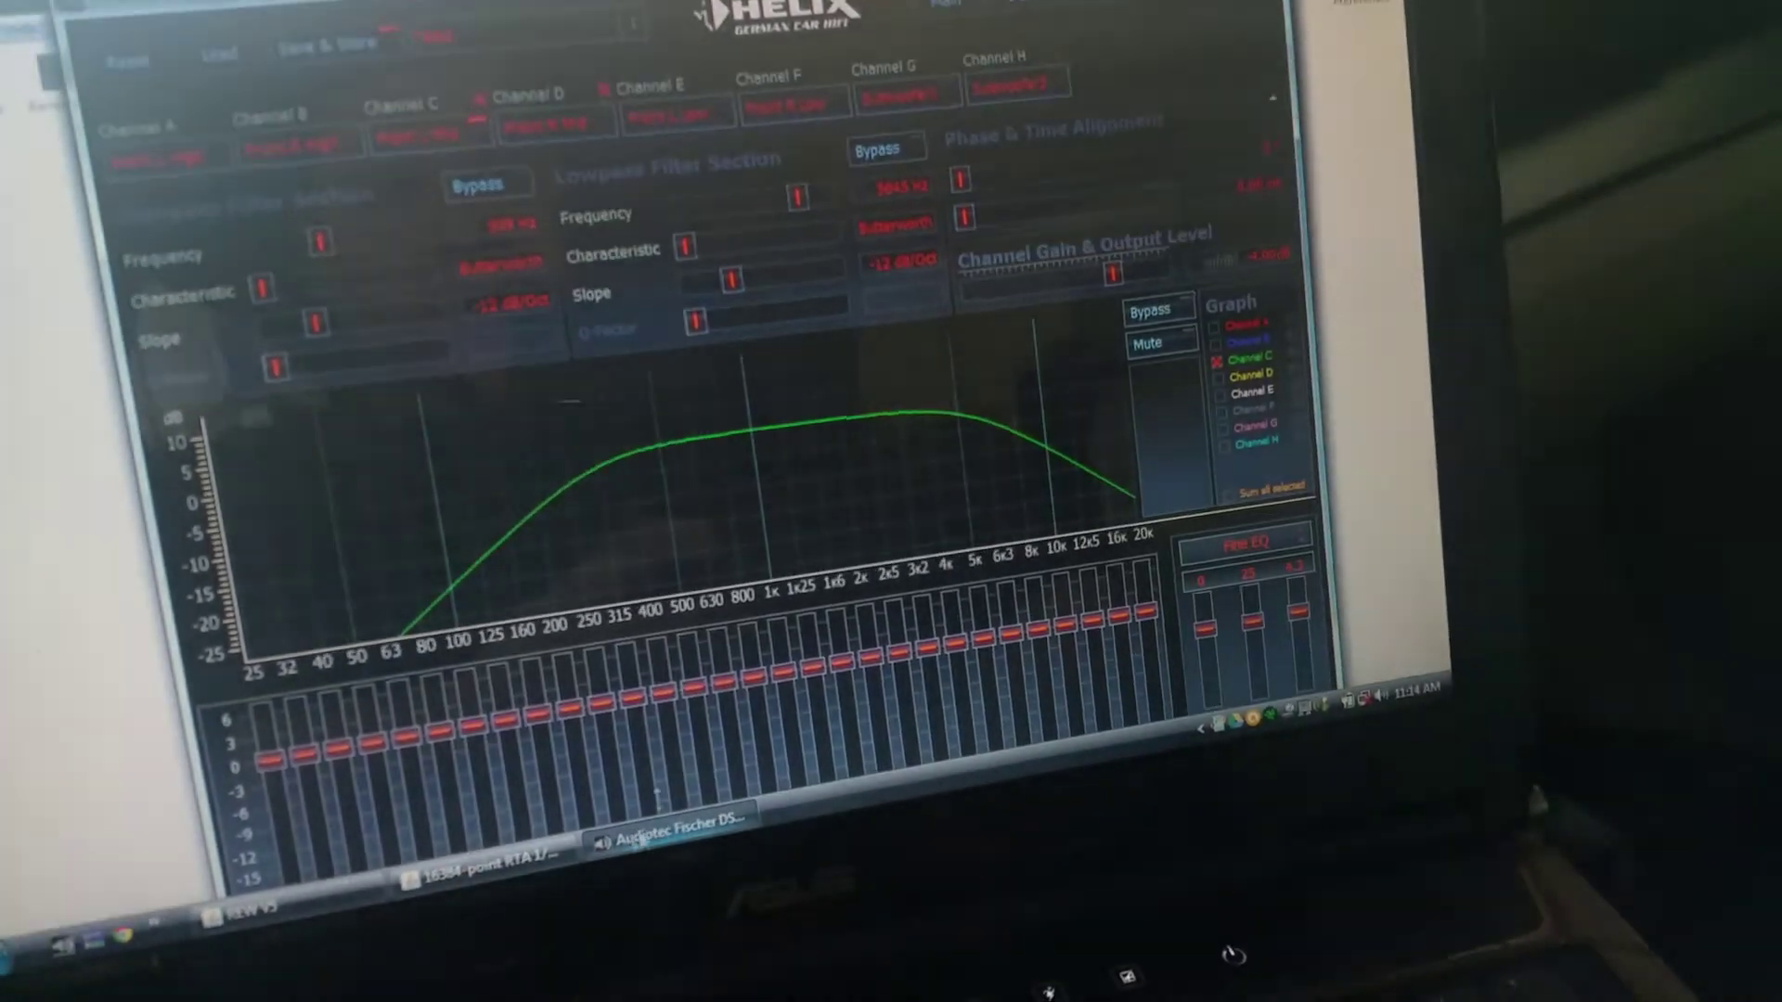